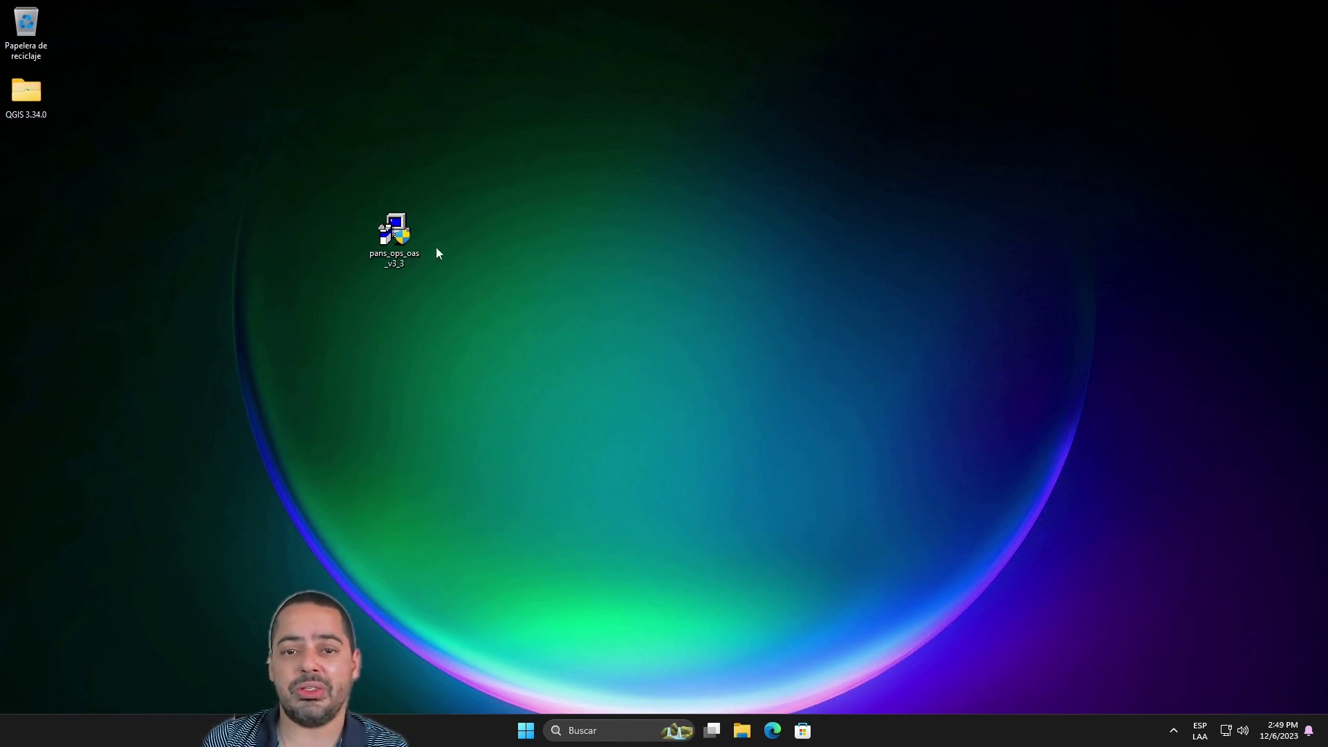
Step: Run the pans_ops_oas_v3_3 installer as administrator and approve the User Account Control prompt
click(392, 235)
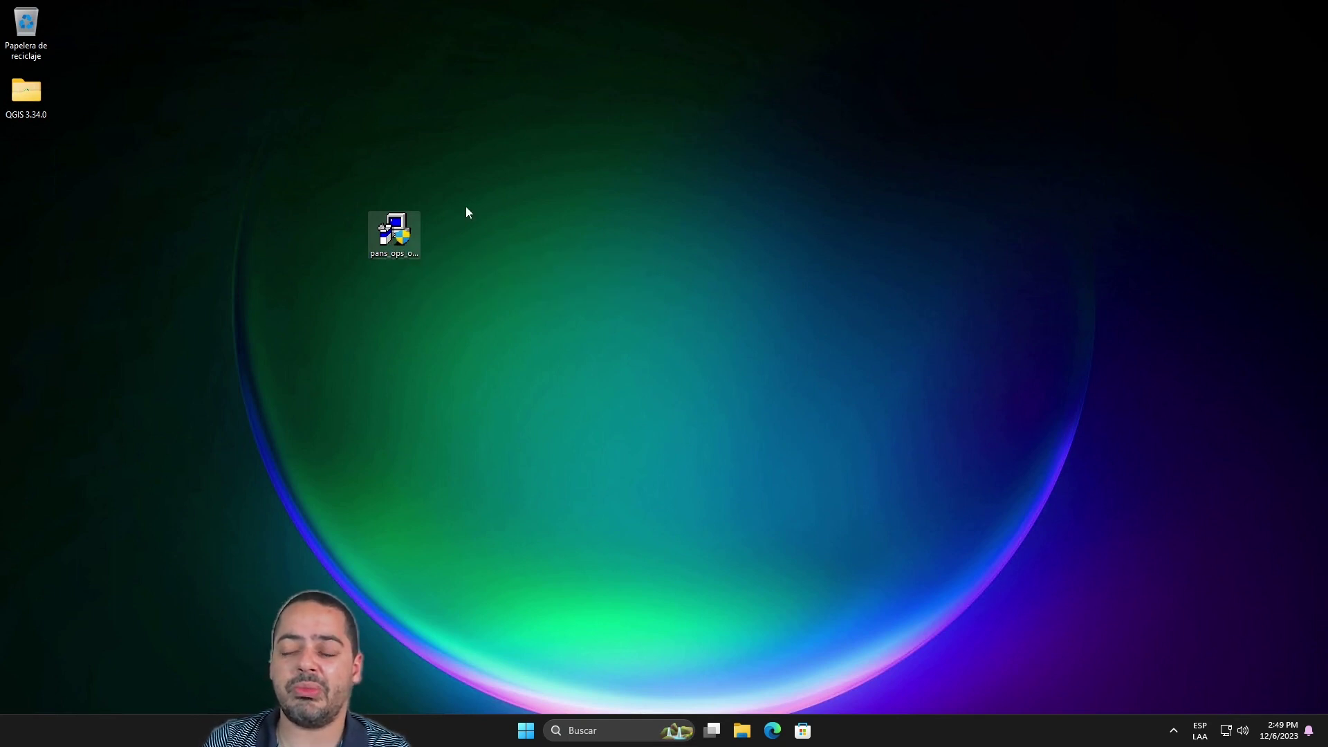
right_click(381, 240)
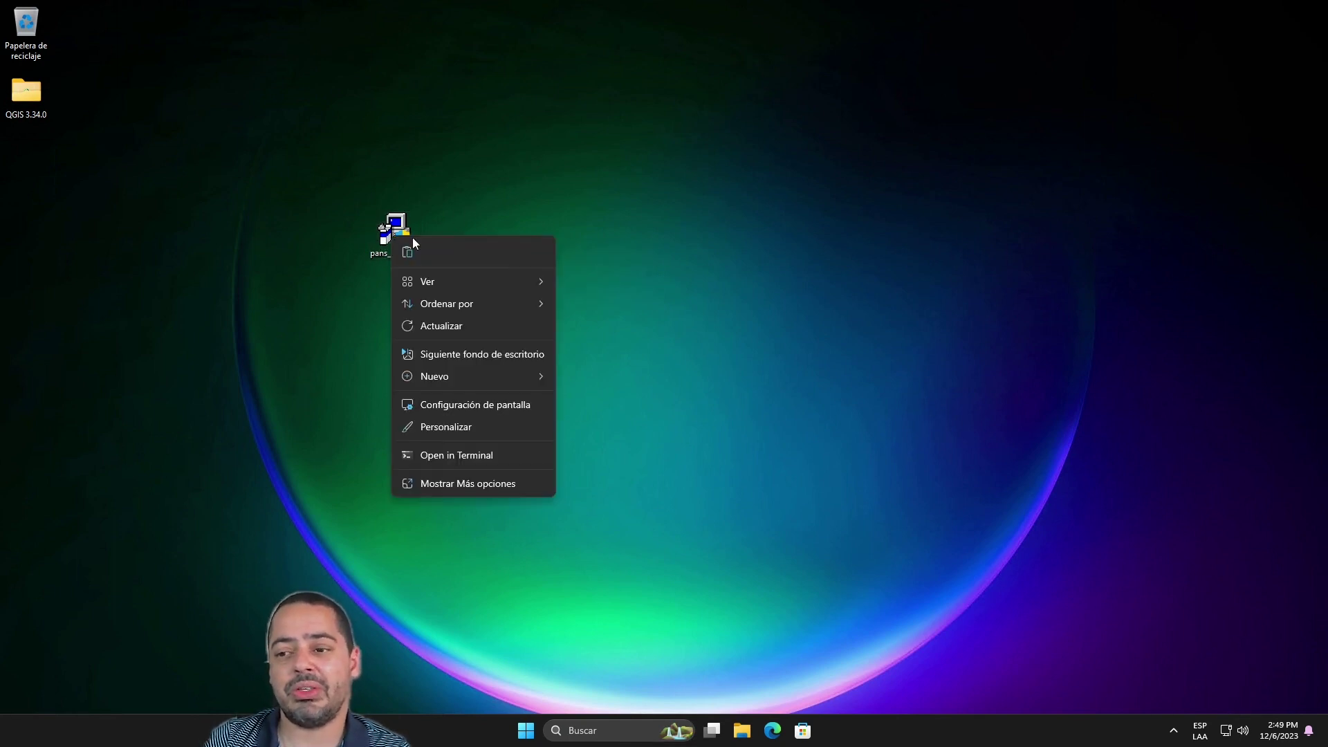
click(397, 233)
right_click(399, 235)
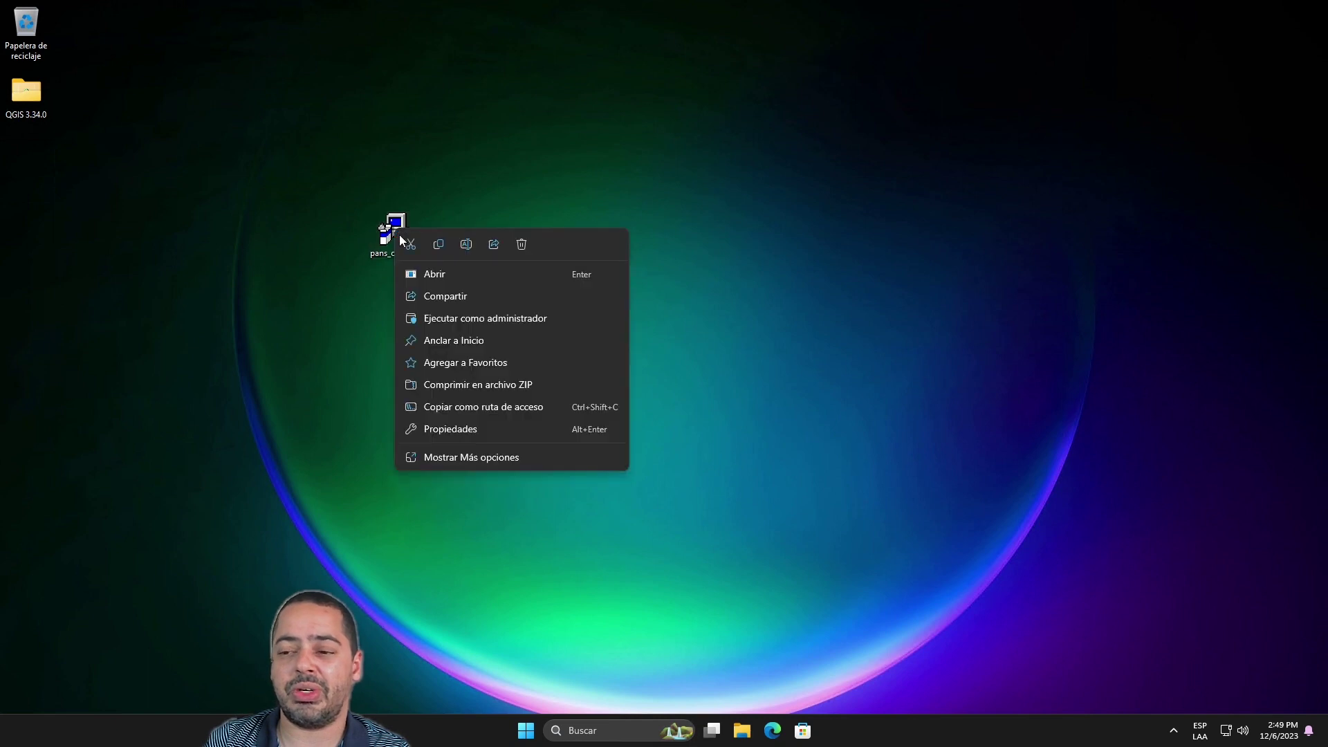
click(459, 320)
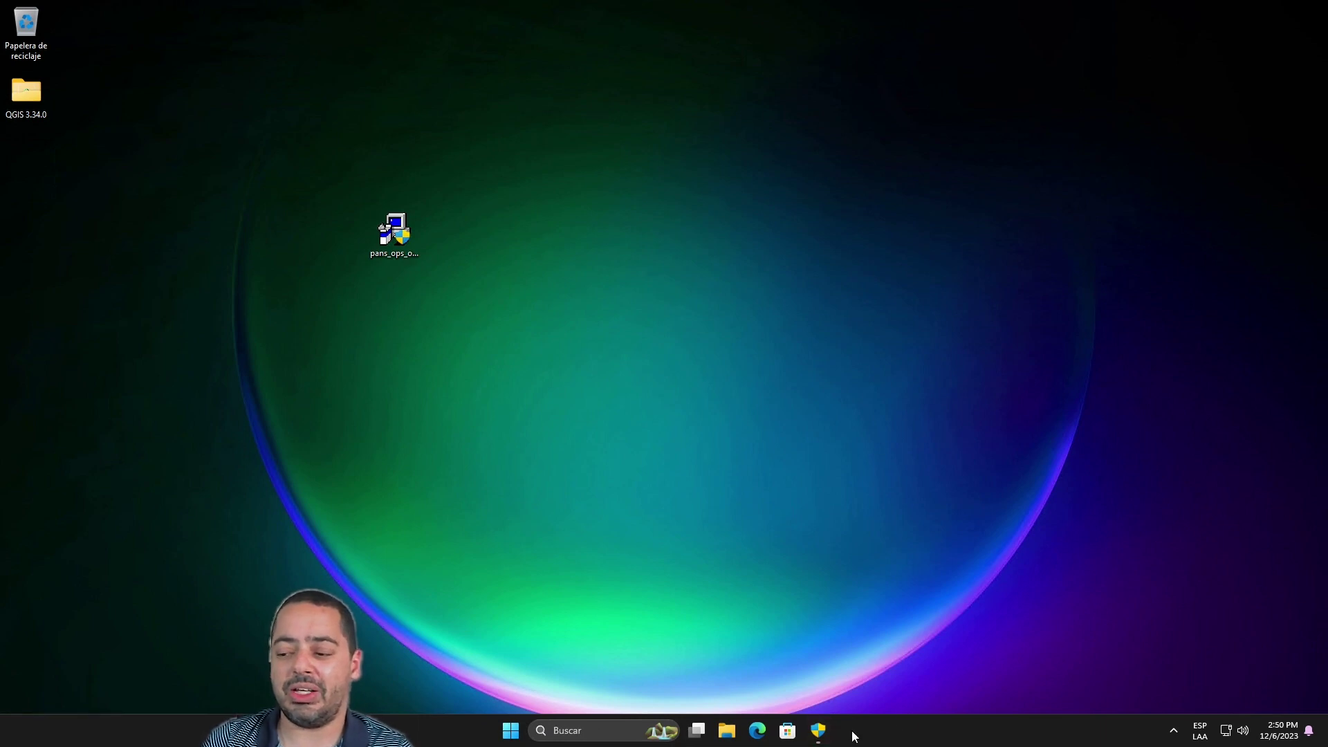
click(821, 732)
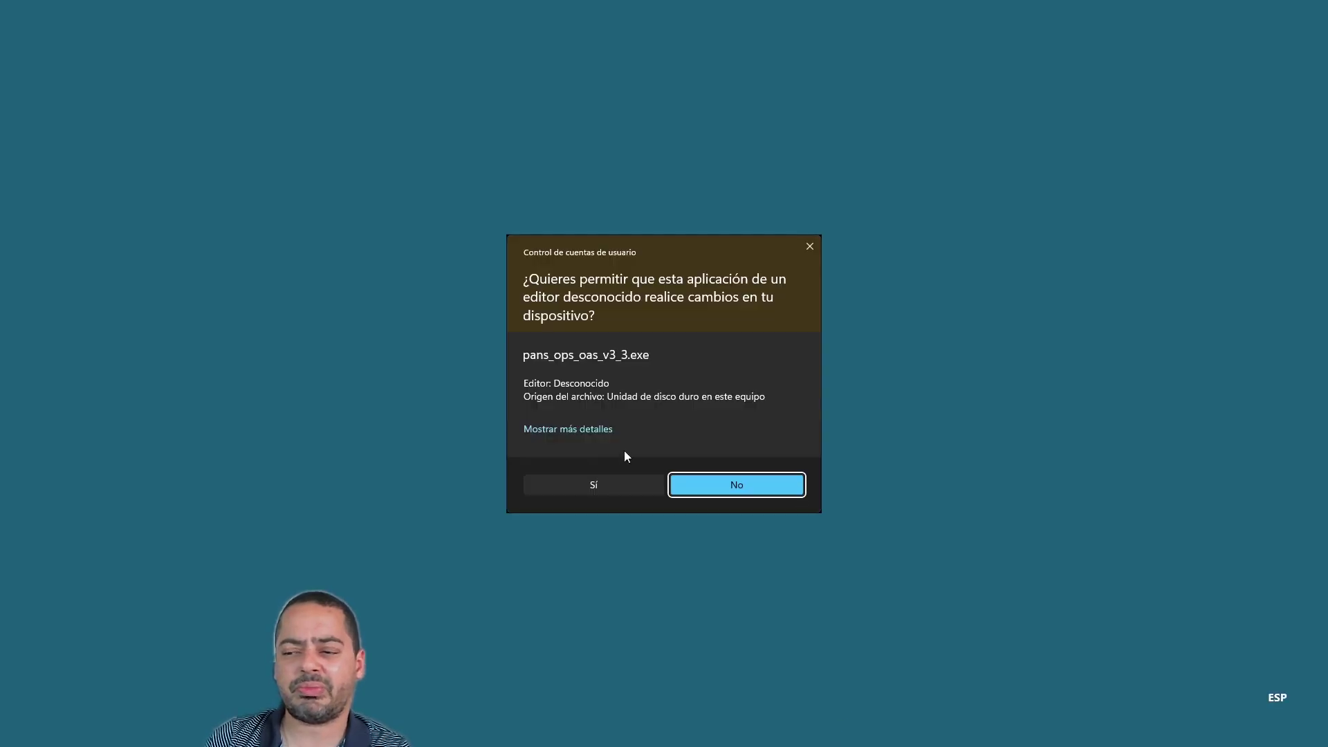
click(609, 486)
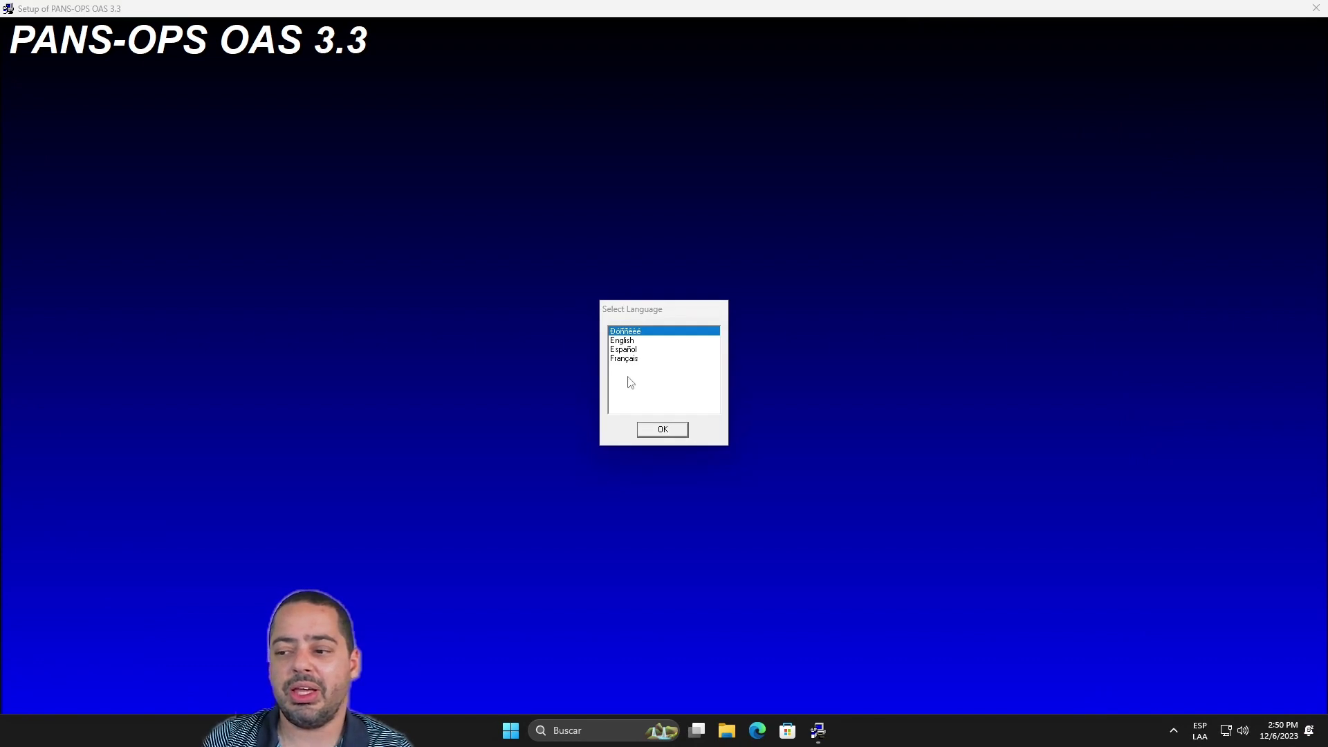
Step: Install PANS-OPS OAS in English, accepting the licence and default folder and shortcut settings
click(631, 340)
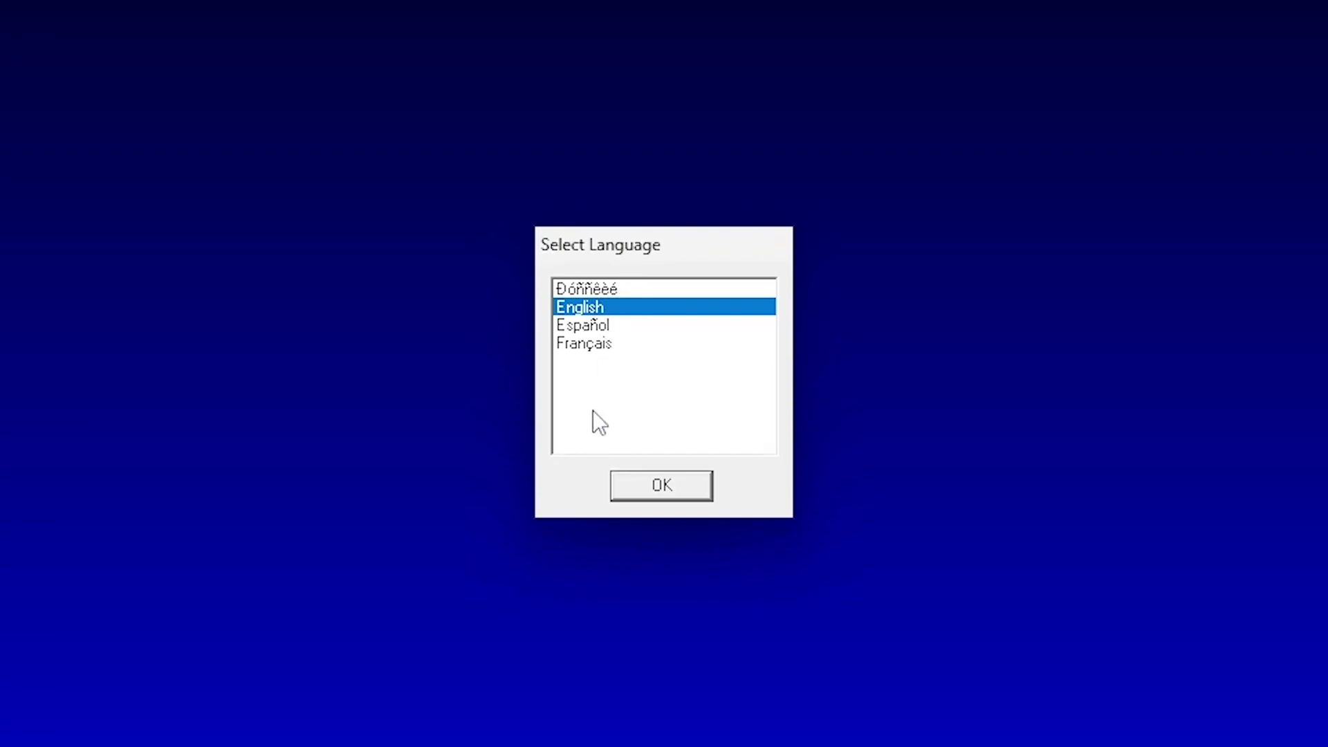
click(661, 485)
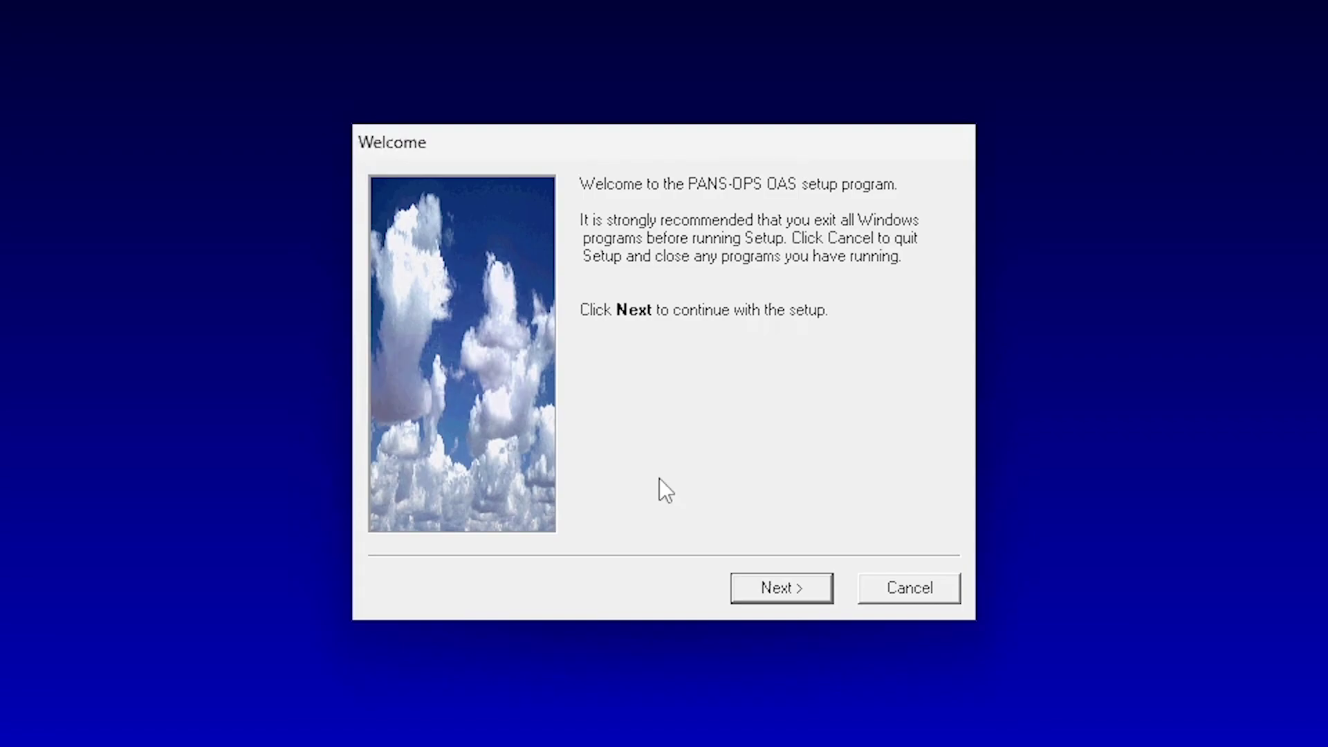
click(790, 594)
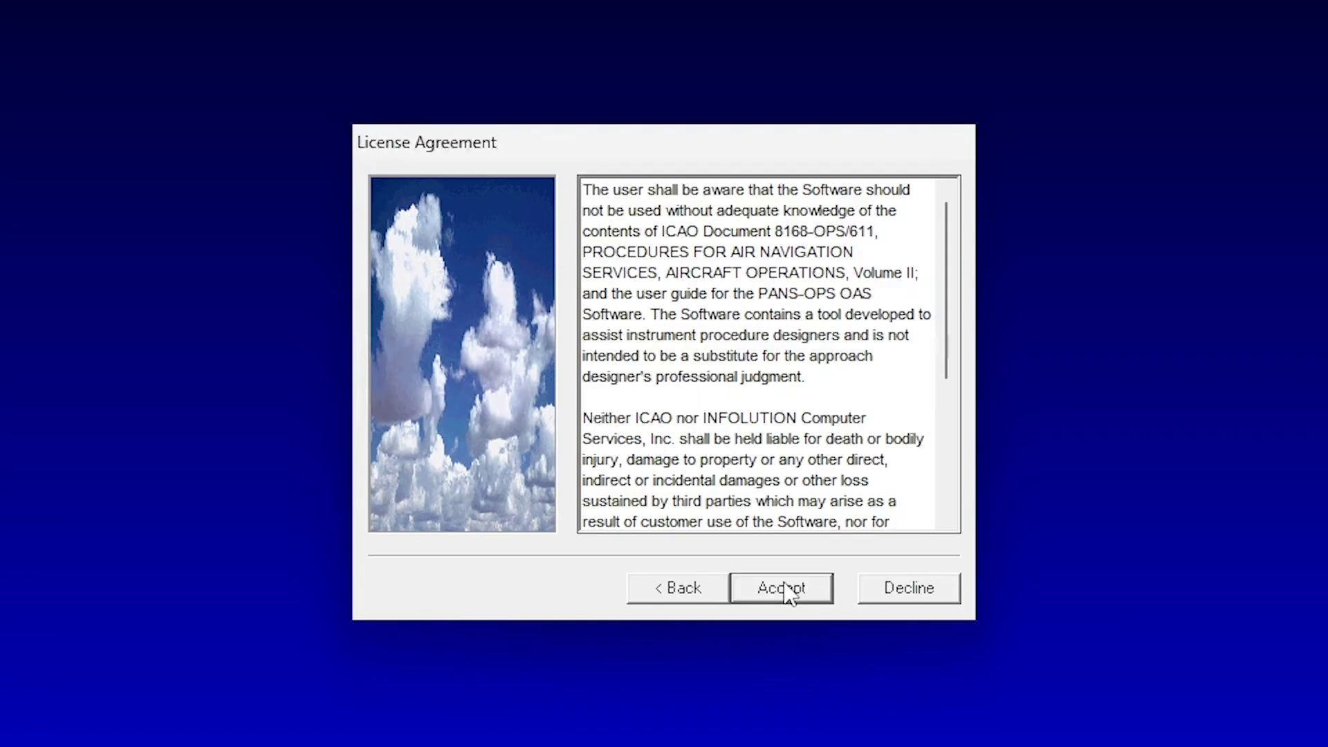
click(789, 599)
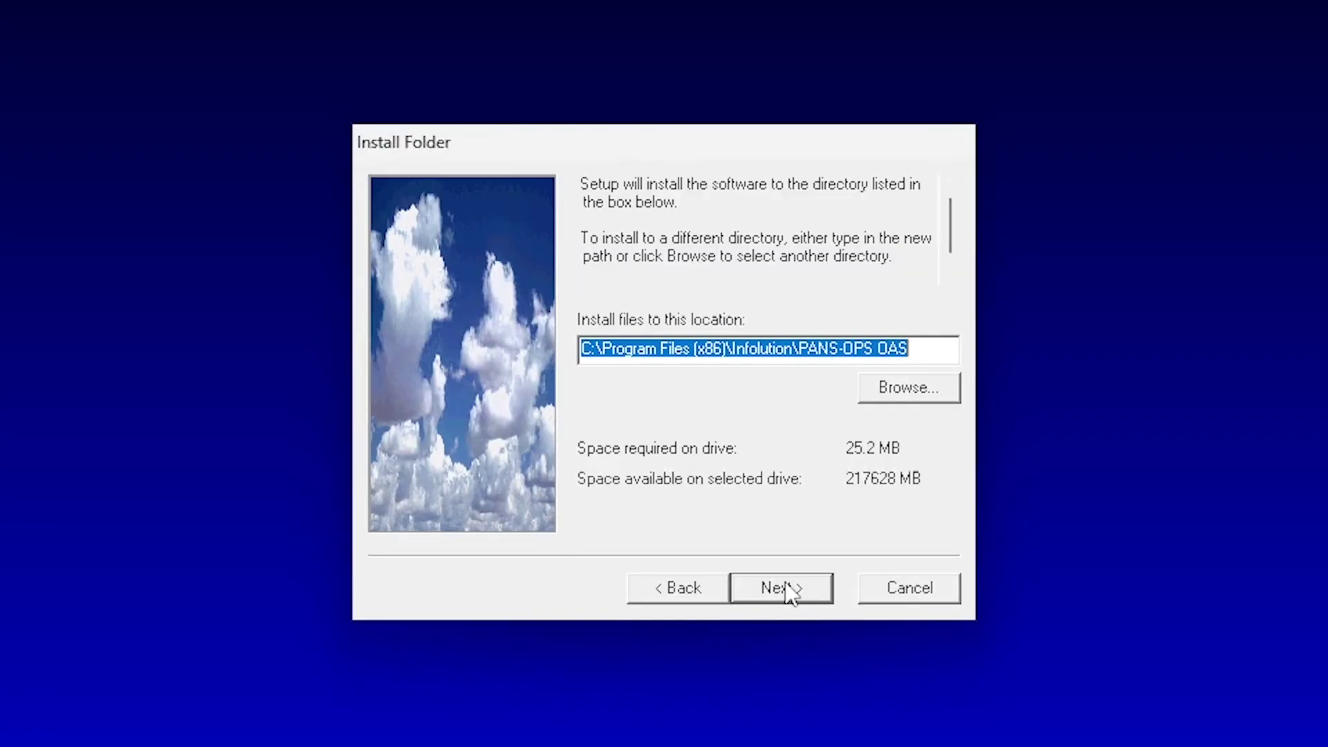
click(788, 592)
click(786, 592)
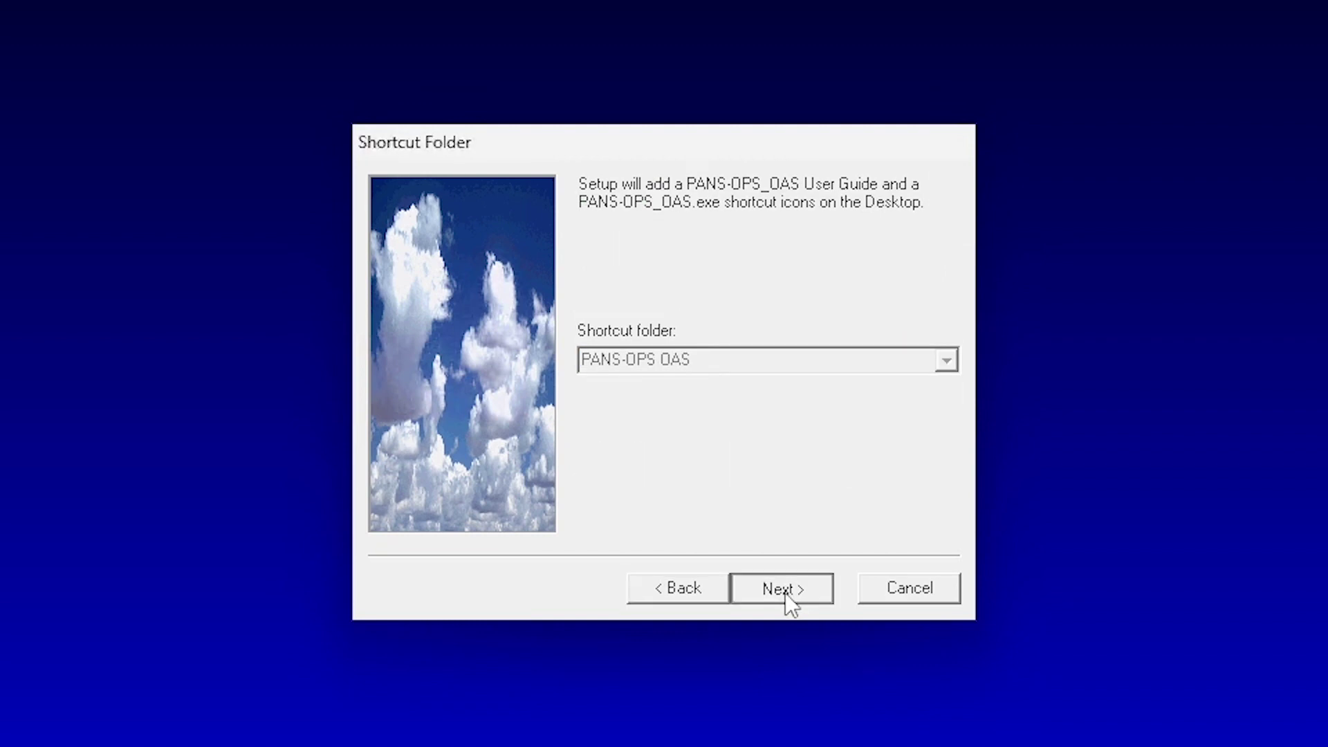
click(786, 592)
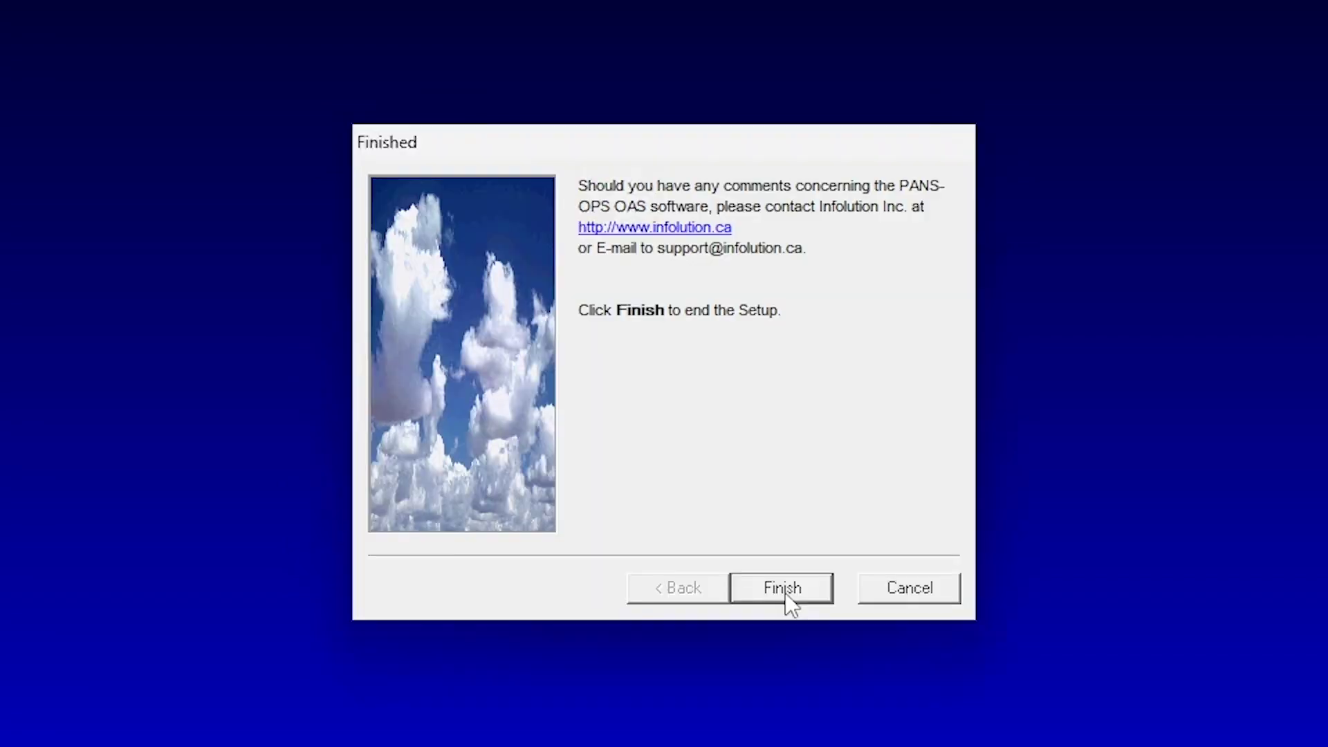
click(786, 592)
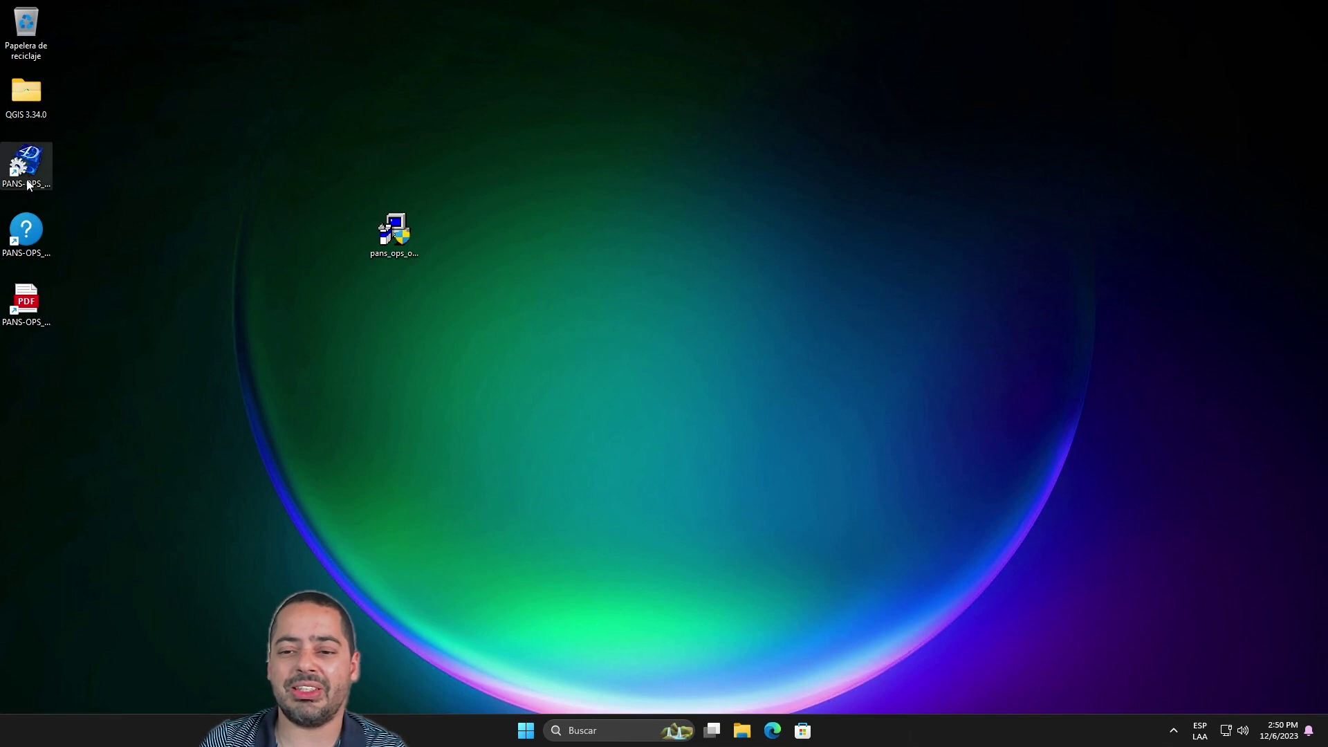
double_click(20, 163)
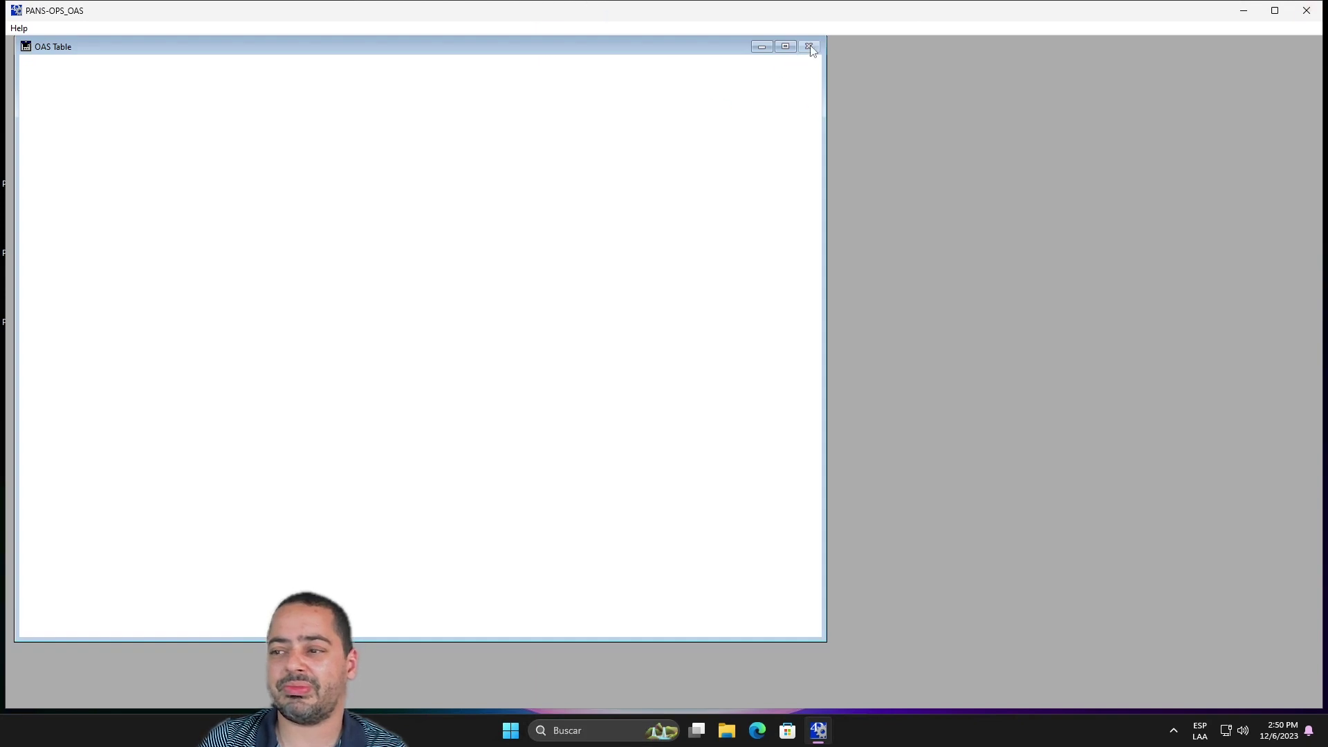
click(810, 47)
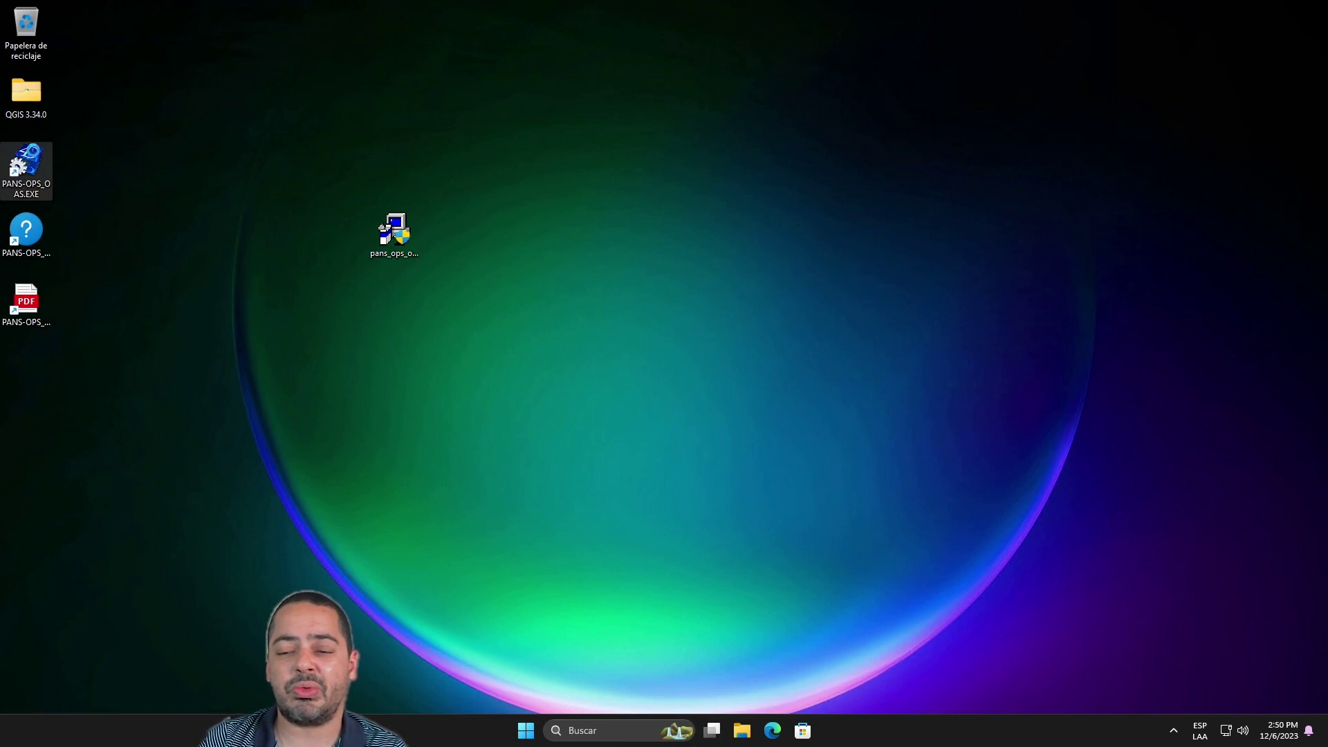
Step: Enable Windows XP (Service Pack 2) compatibility mode in the PANS-OPS_OAS.EXE shortcut properties
right_click(34, 153)
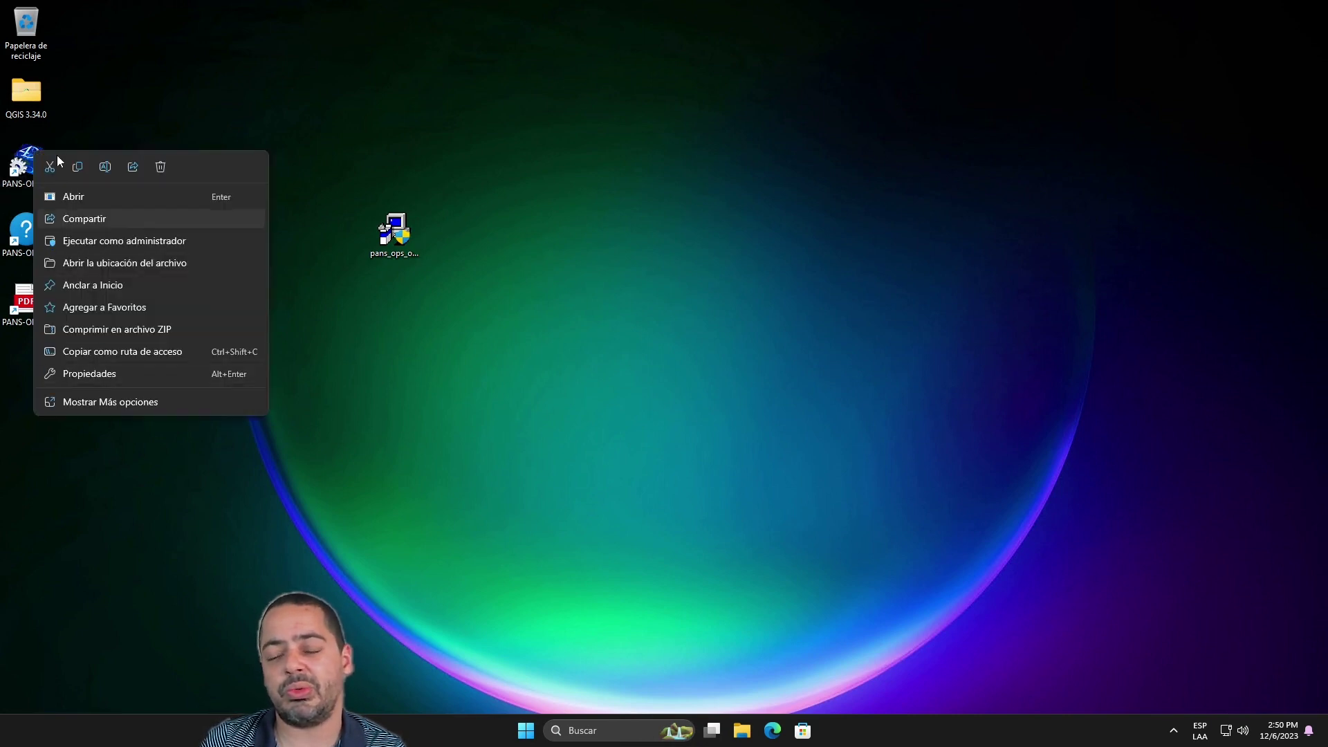
click(24, 164)
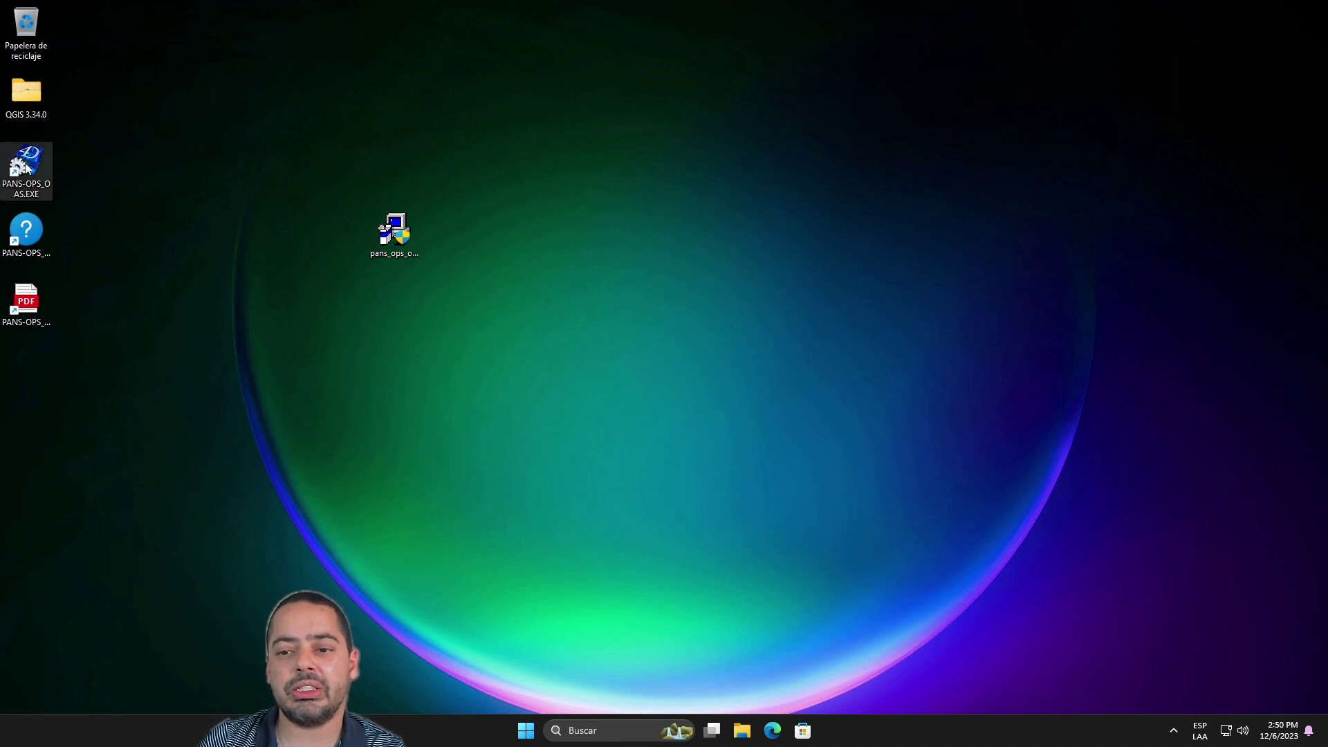
right_click(25, 165)
click(112, 386)
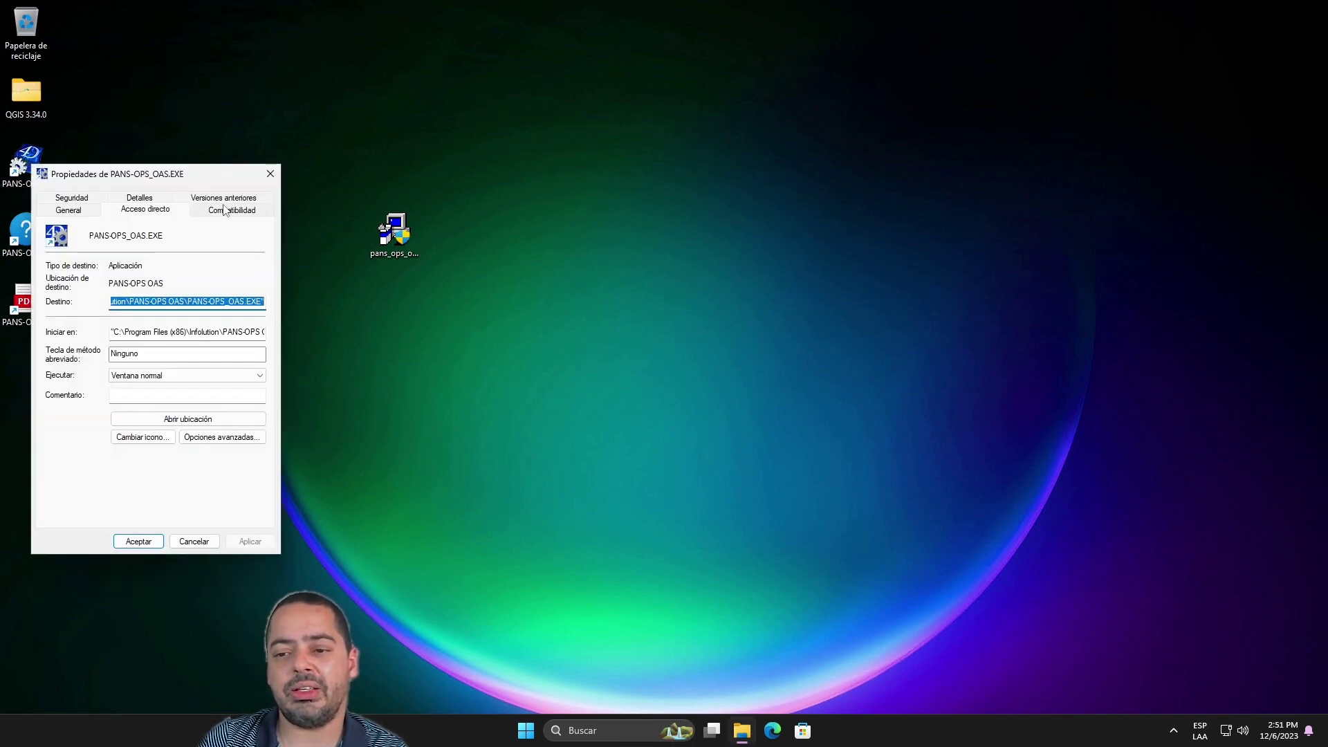
click(232, 210)
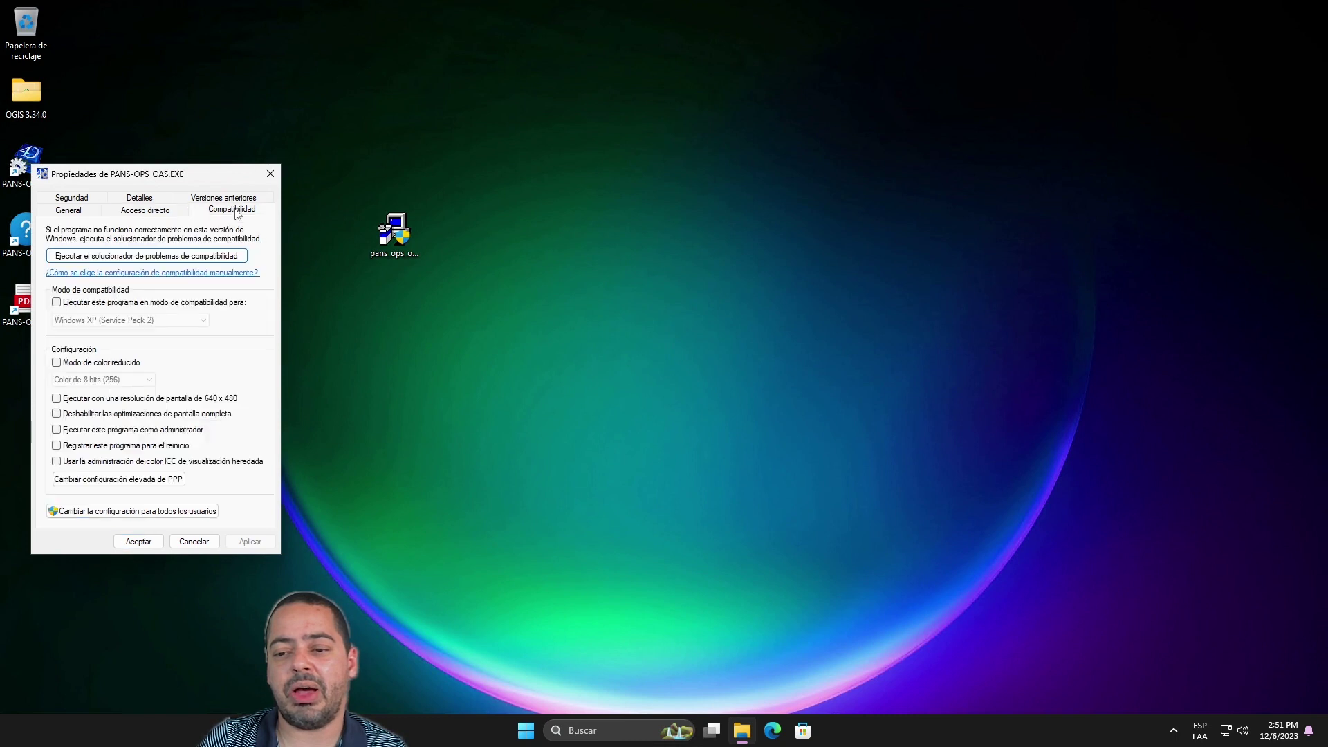
click(88, 304)
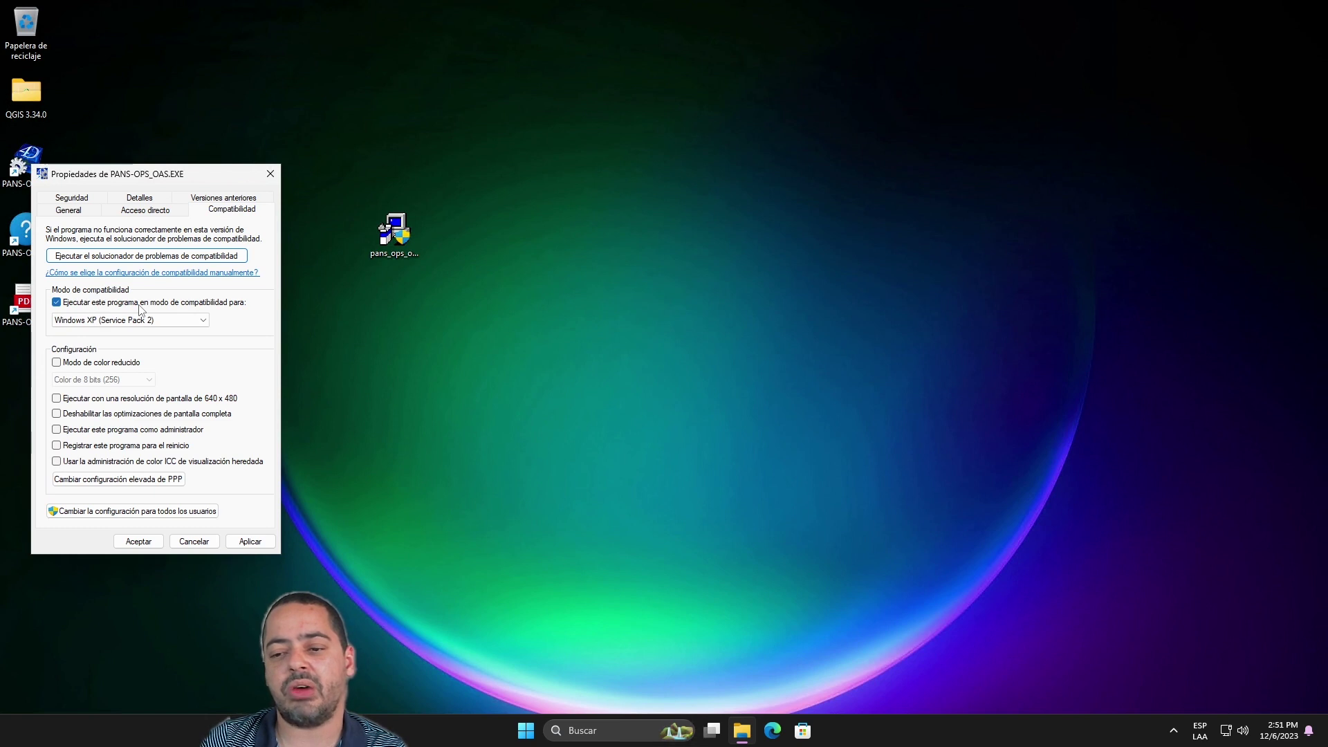
click(188, 323)
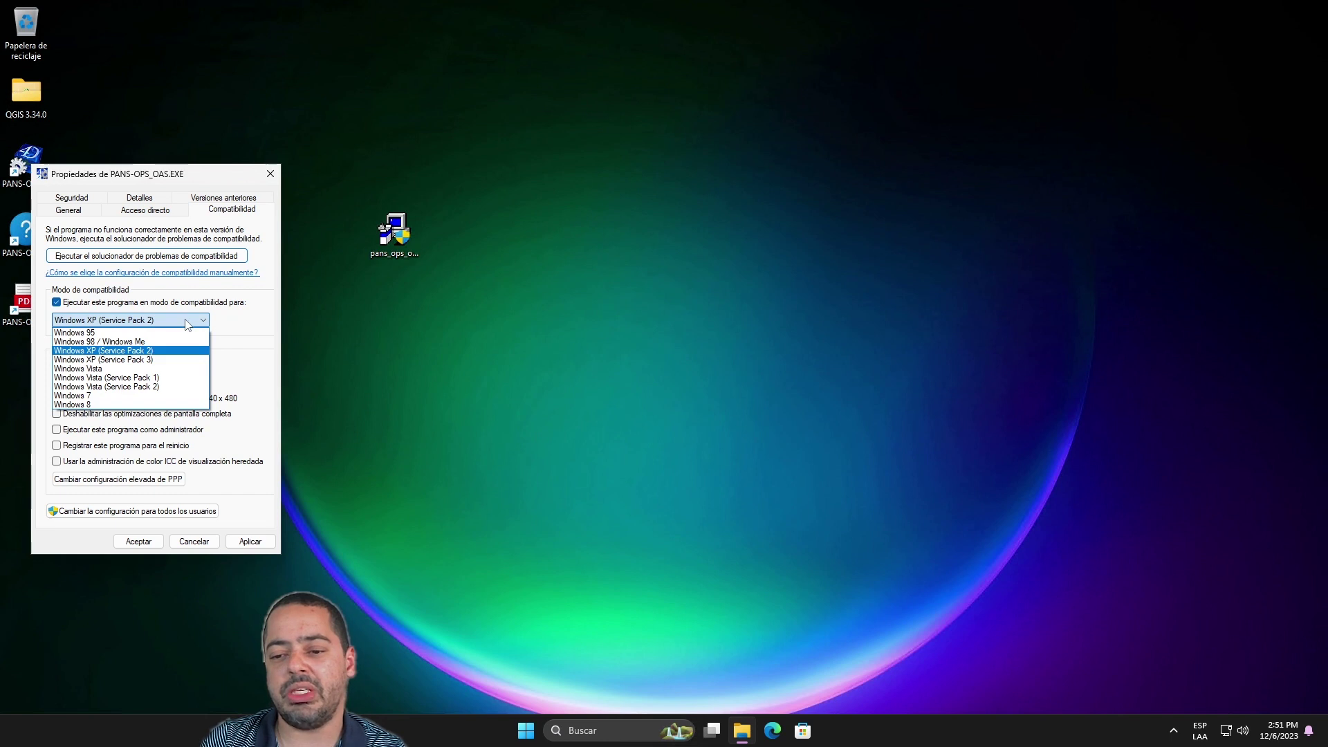
click(239, 320)
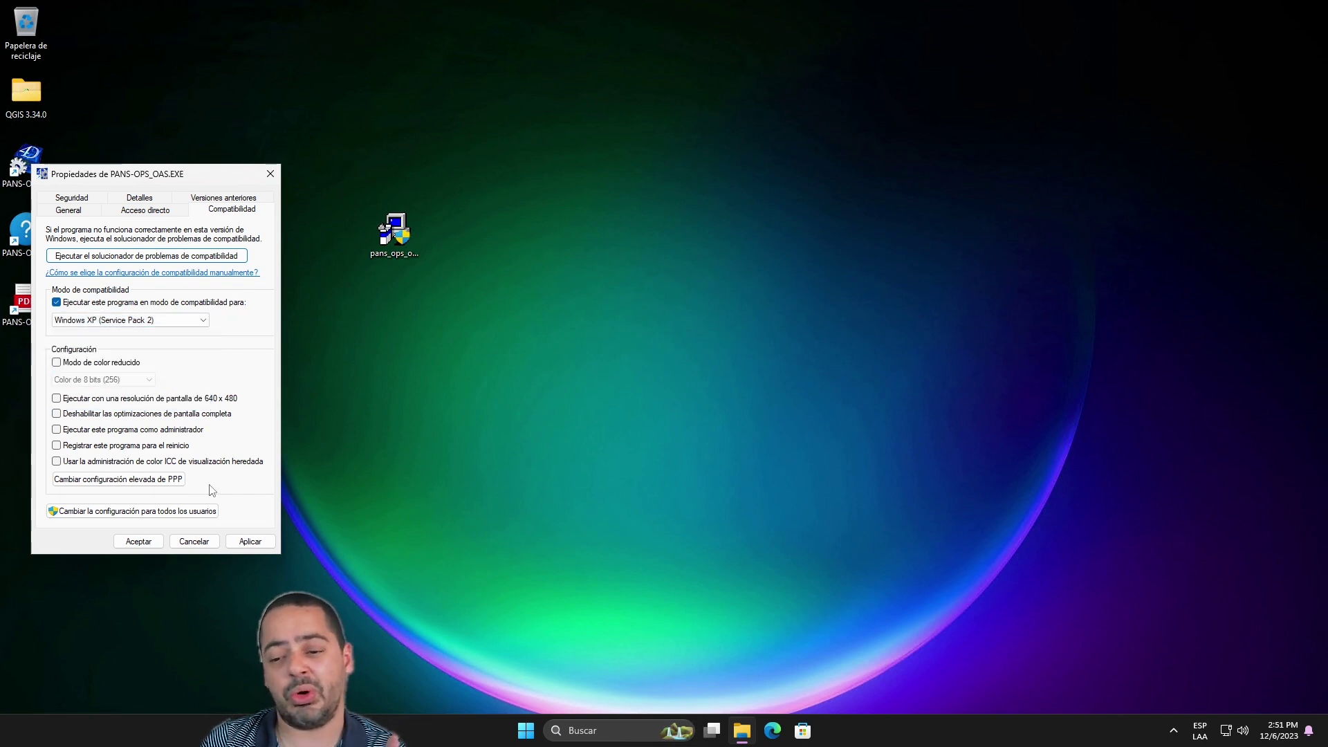
click(145, 542)
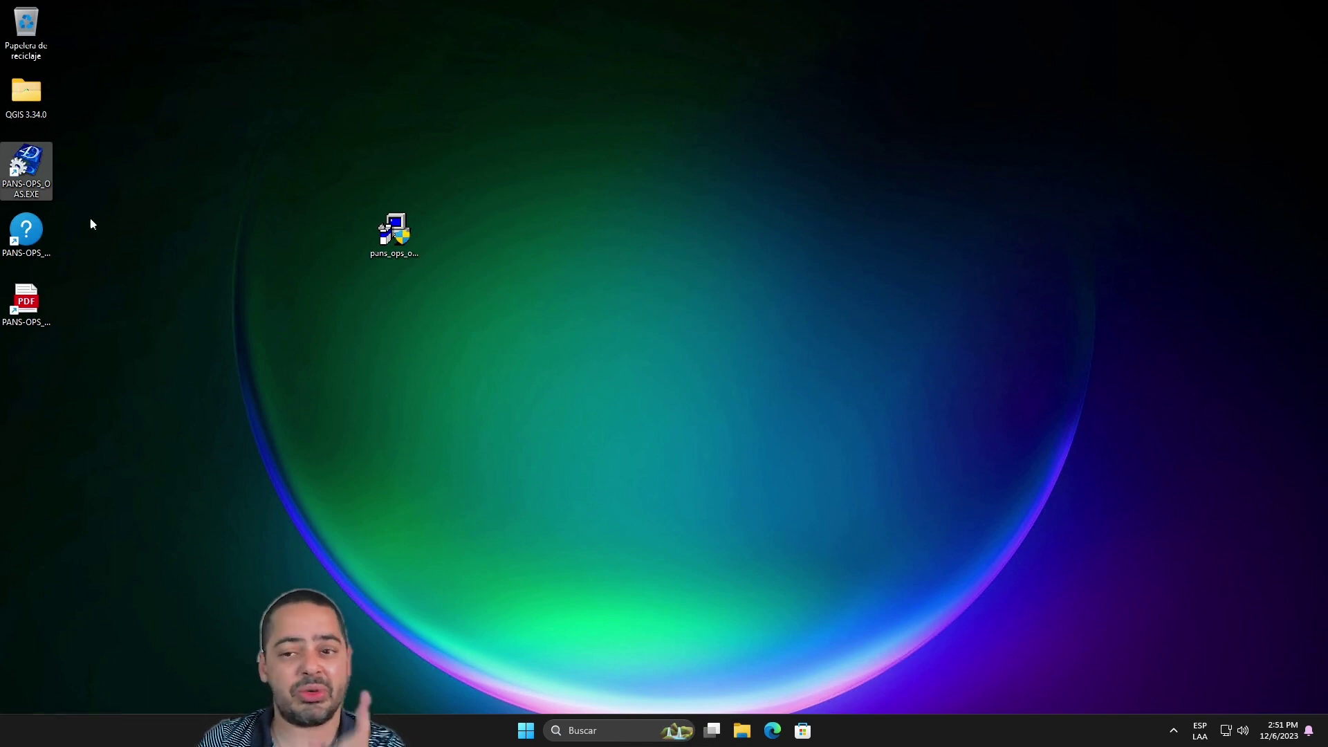
Step: Tick 'Run this program as administrator' in the PANS-OPS_OAS.EXE Compatibilidad settings and save
right_click(41, 155)
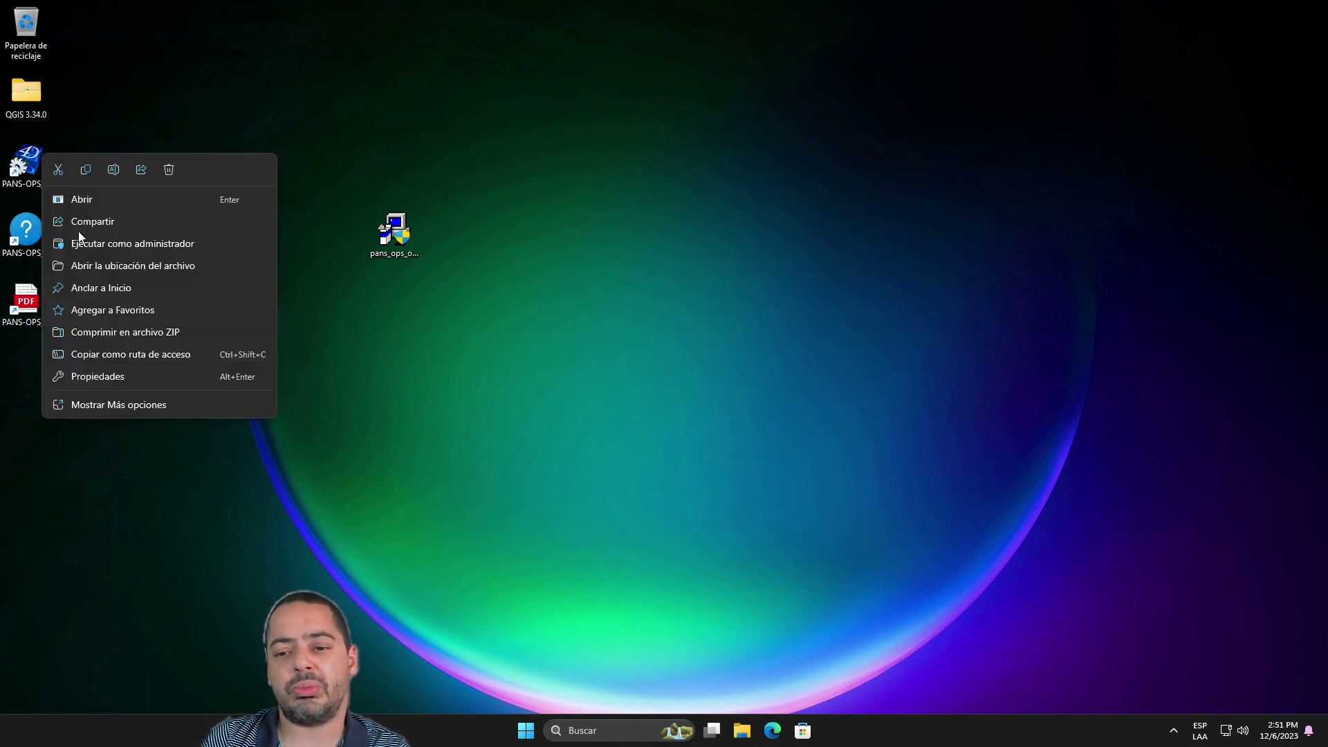
click(127, 380)
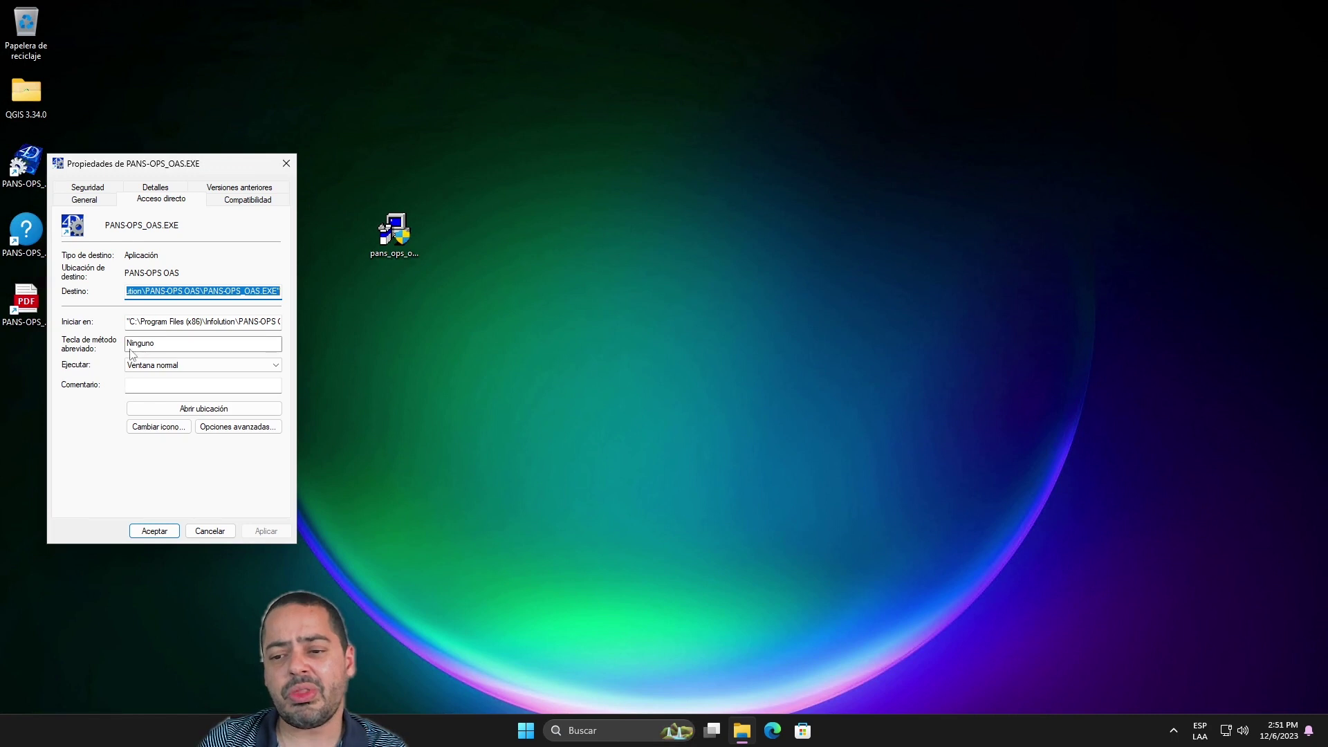
click(93, 200)
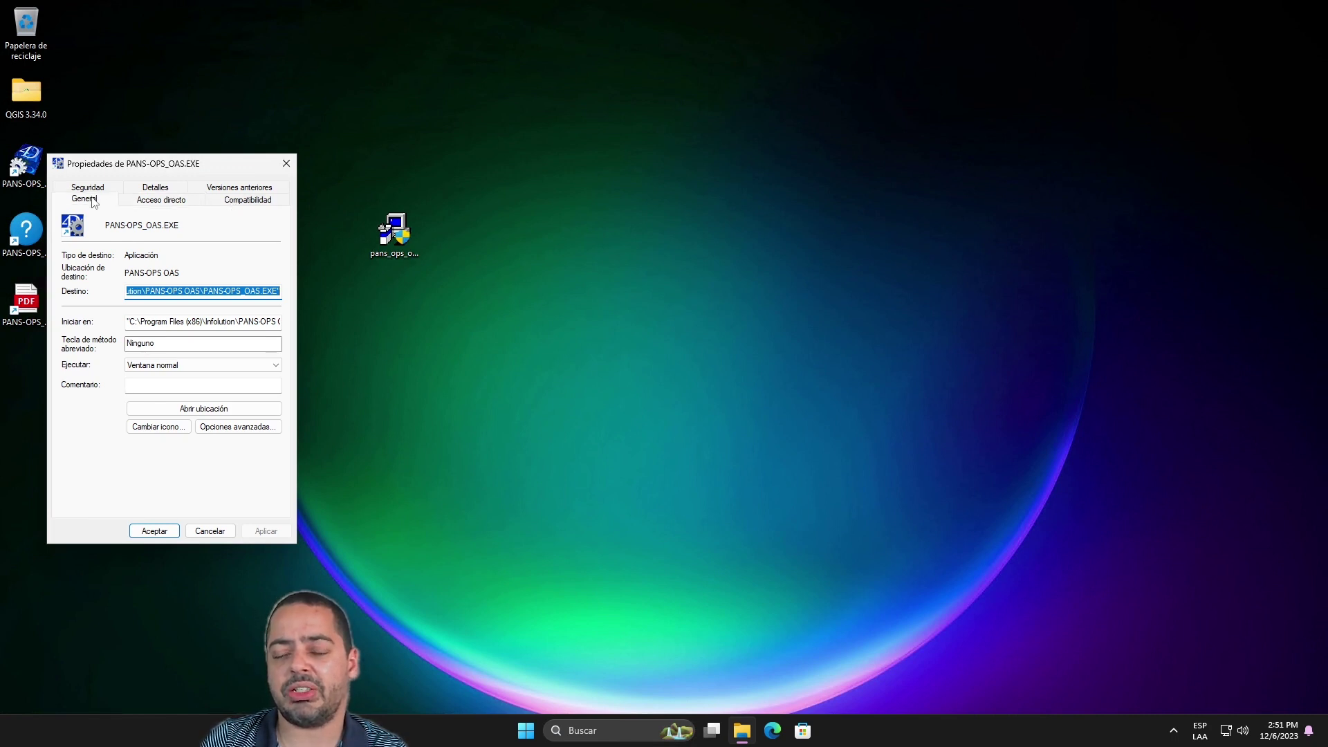
click(245, 202)
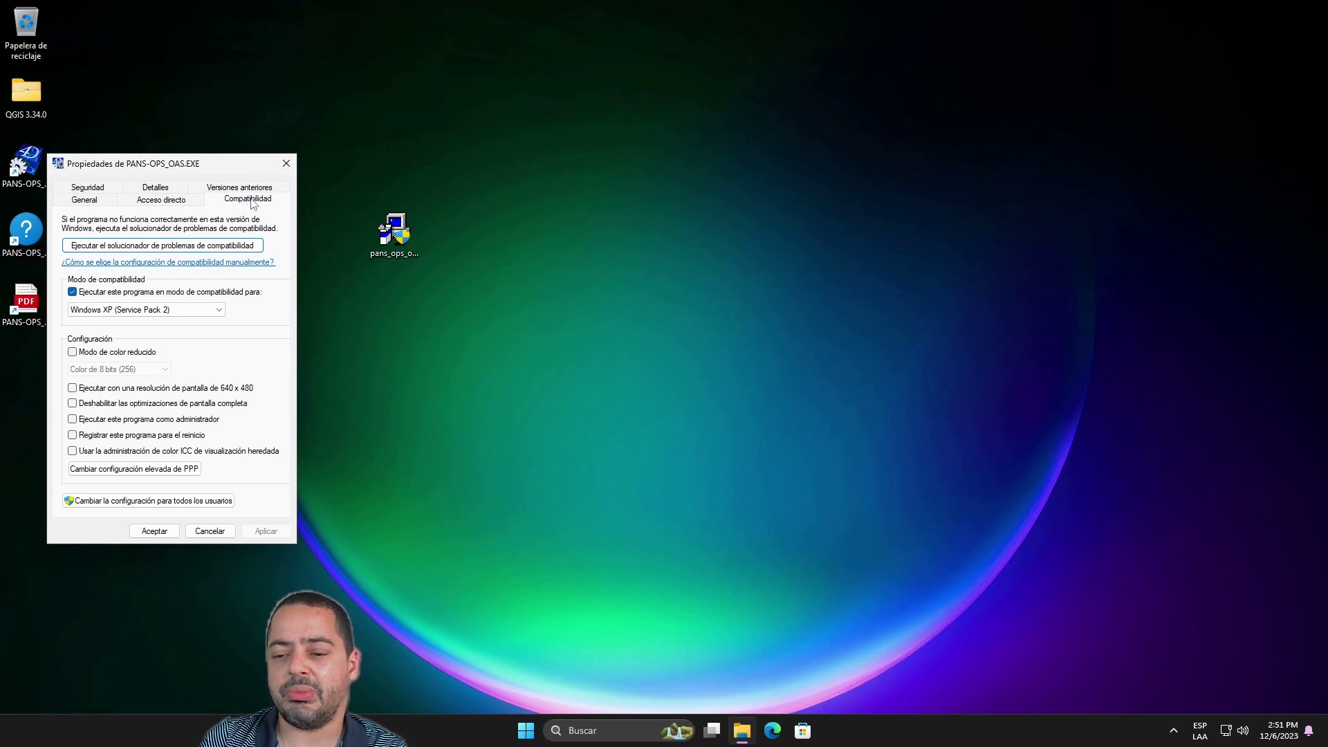
click(152, 421)
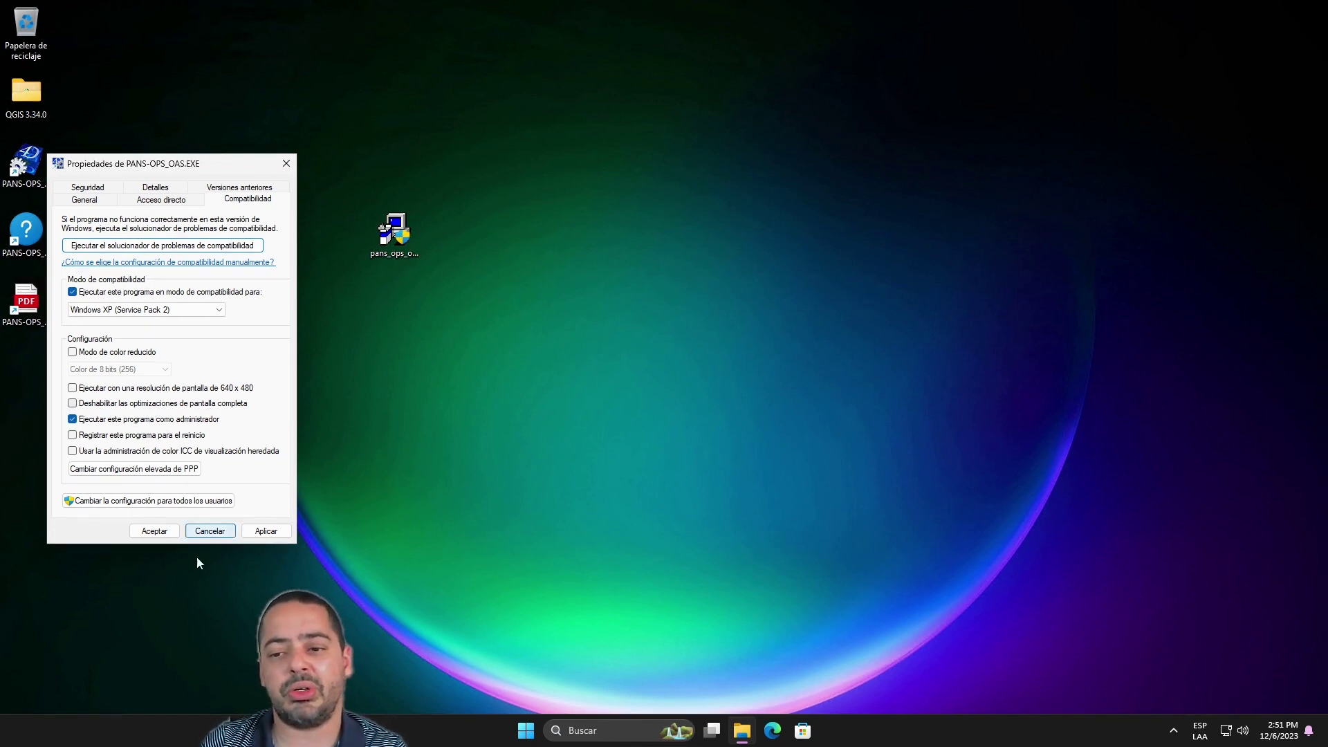
click(155, 530)
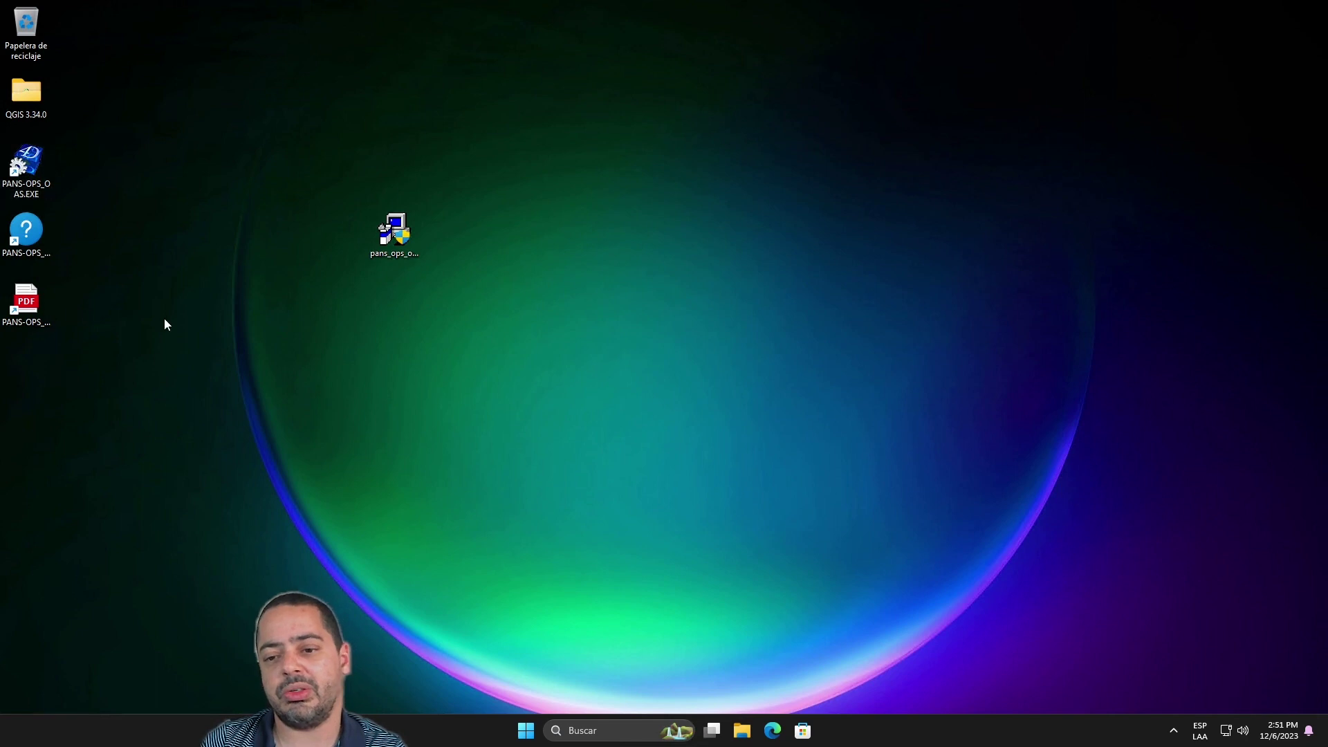
Step: Start PANS-OPS_OAS.EXE from the desktop, approve the admin prompt, and accept the disclaimer
double_click(48, 143)
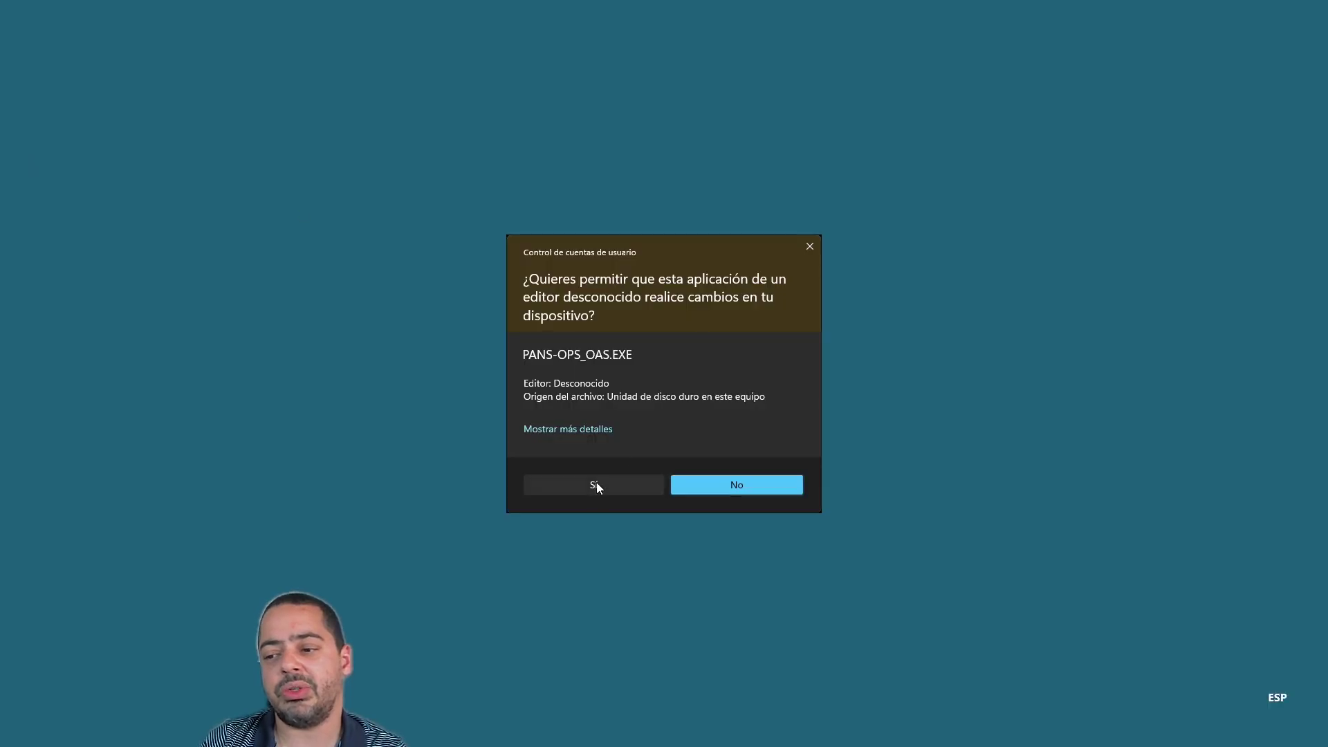
click(597, 484)
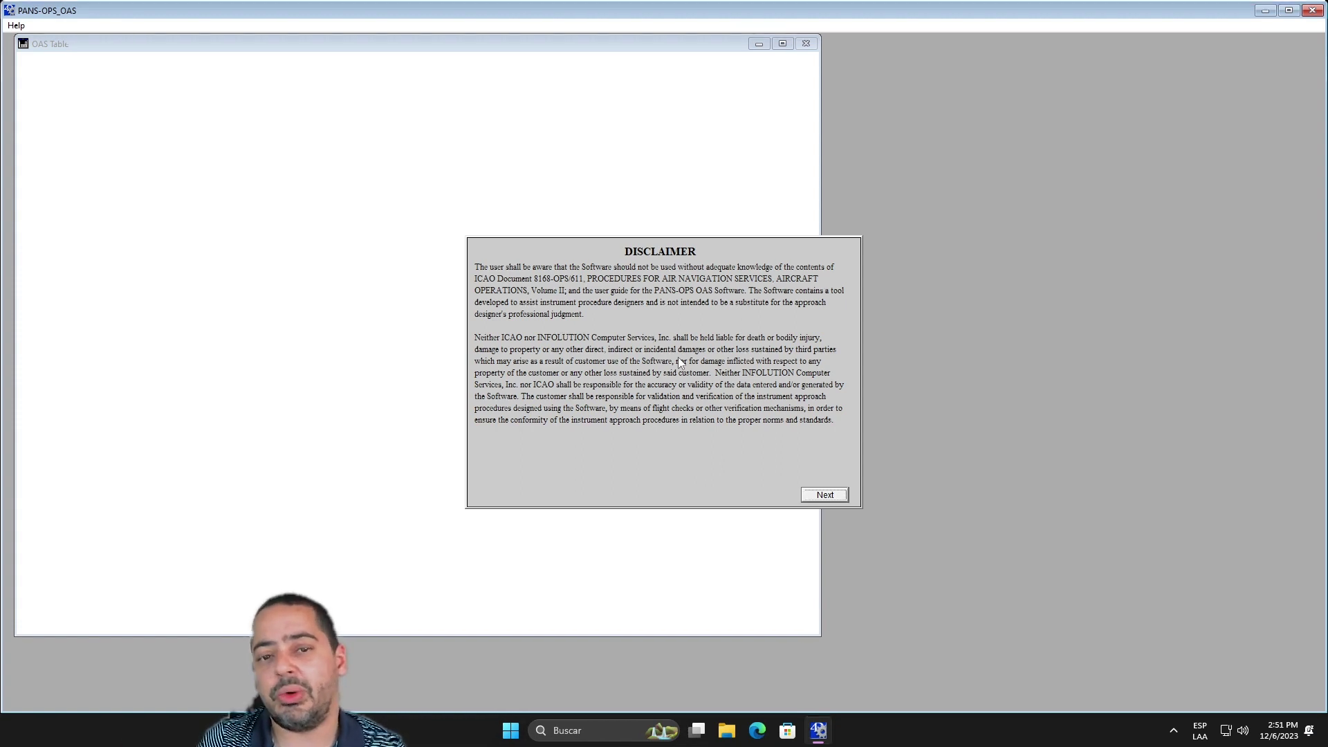
click(822, 496)
Step: Open the OAS calculator from the Program menu and move it to the workspace centre
click(82, 27)
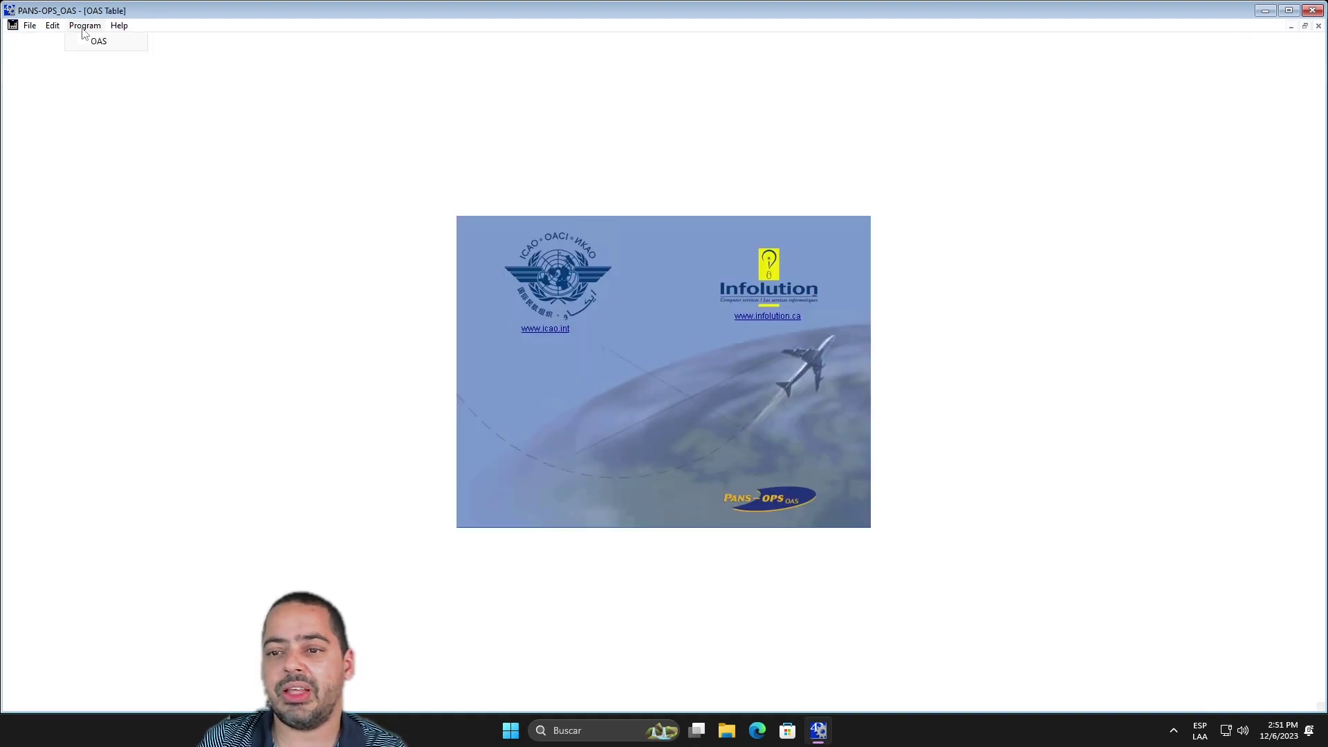
click(91, 39)
drag(283, 40, 632, 156)
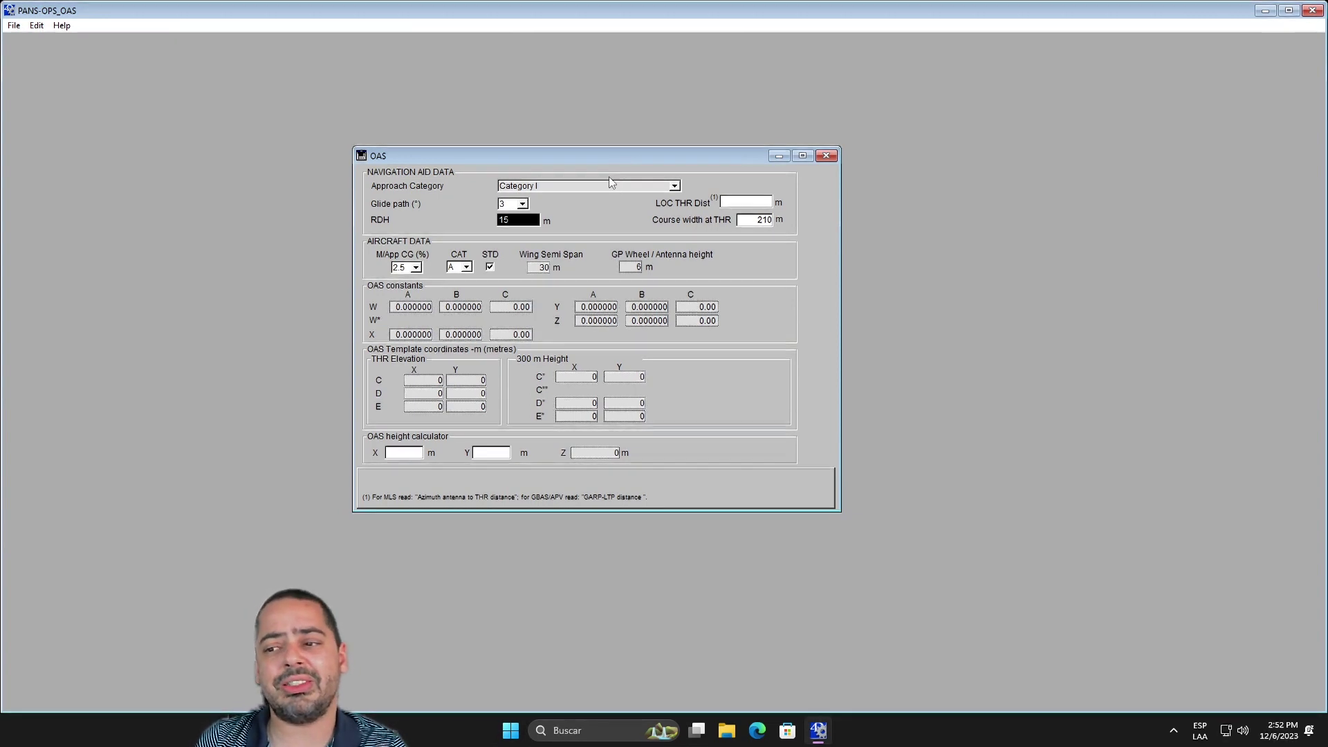
Step: Set the approach category to APV I and the LOC THR distance to 2000 m
click(616, 184)
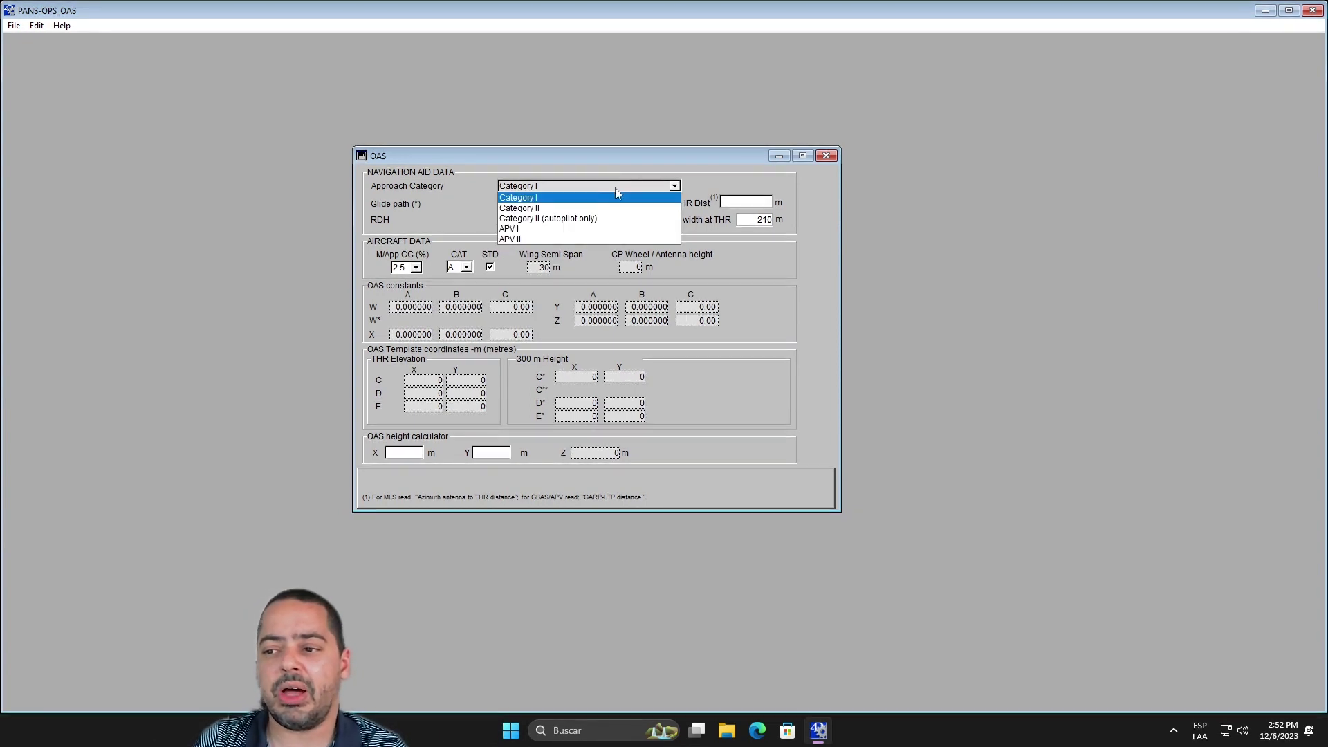
click(529, 229)
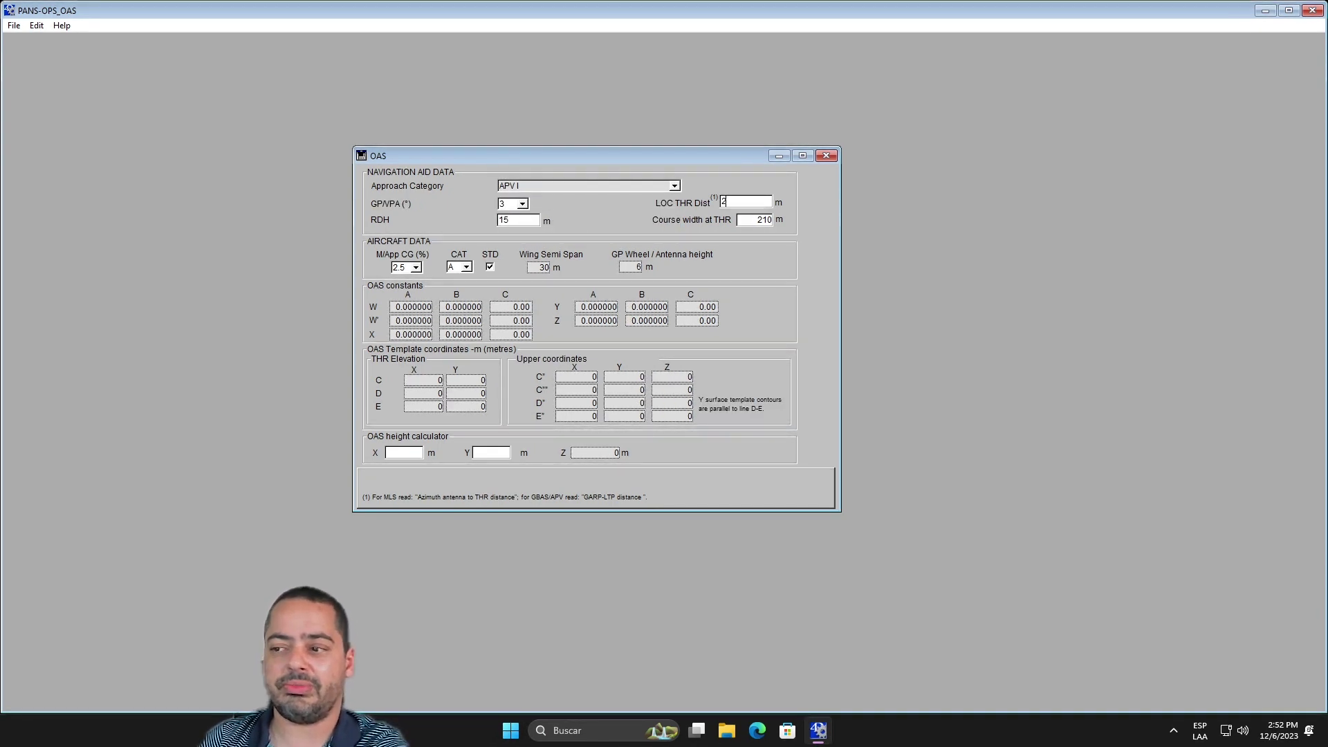
text(2000)
click(765, 222)
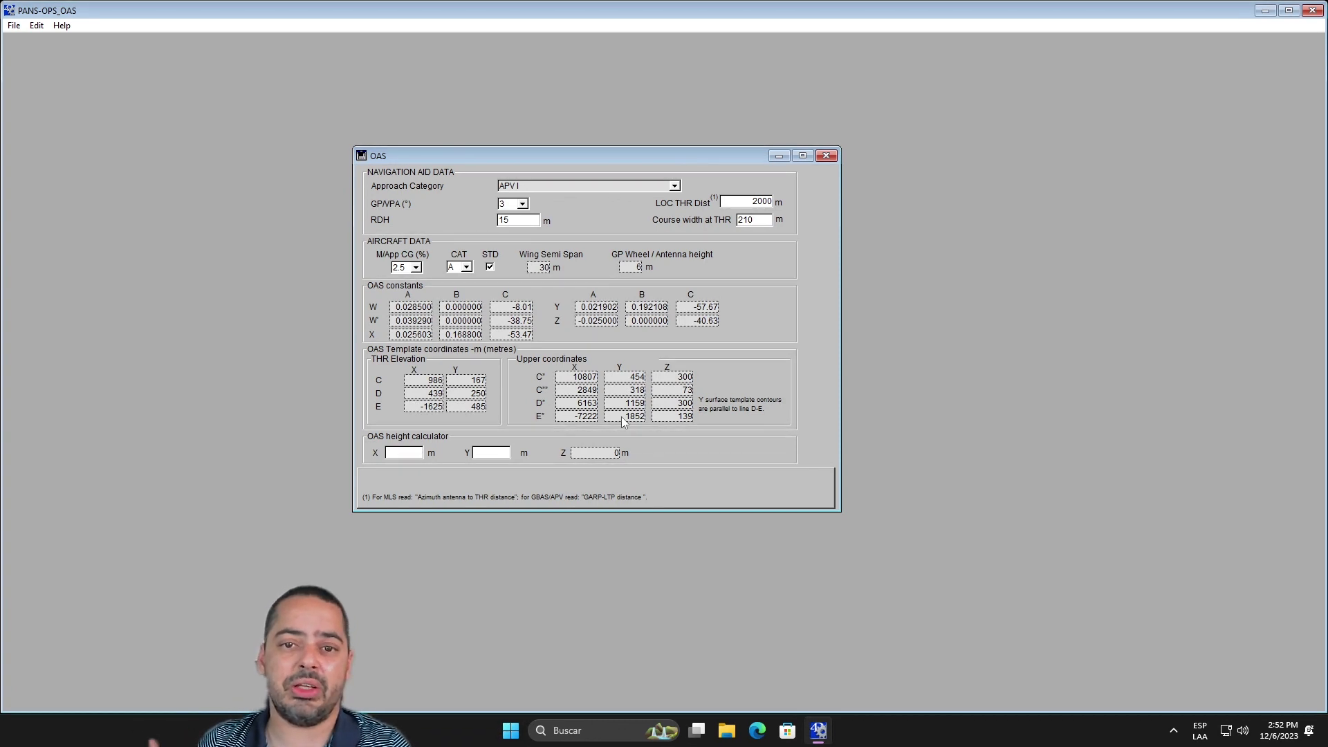
click(519, 187)
Step: Choose Category I, giving threshold point C at X 281, Y 49
click(520, 198)
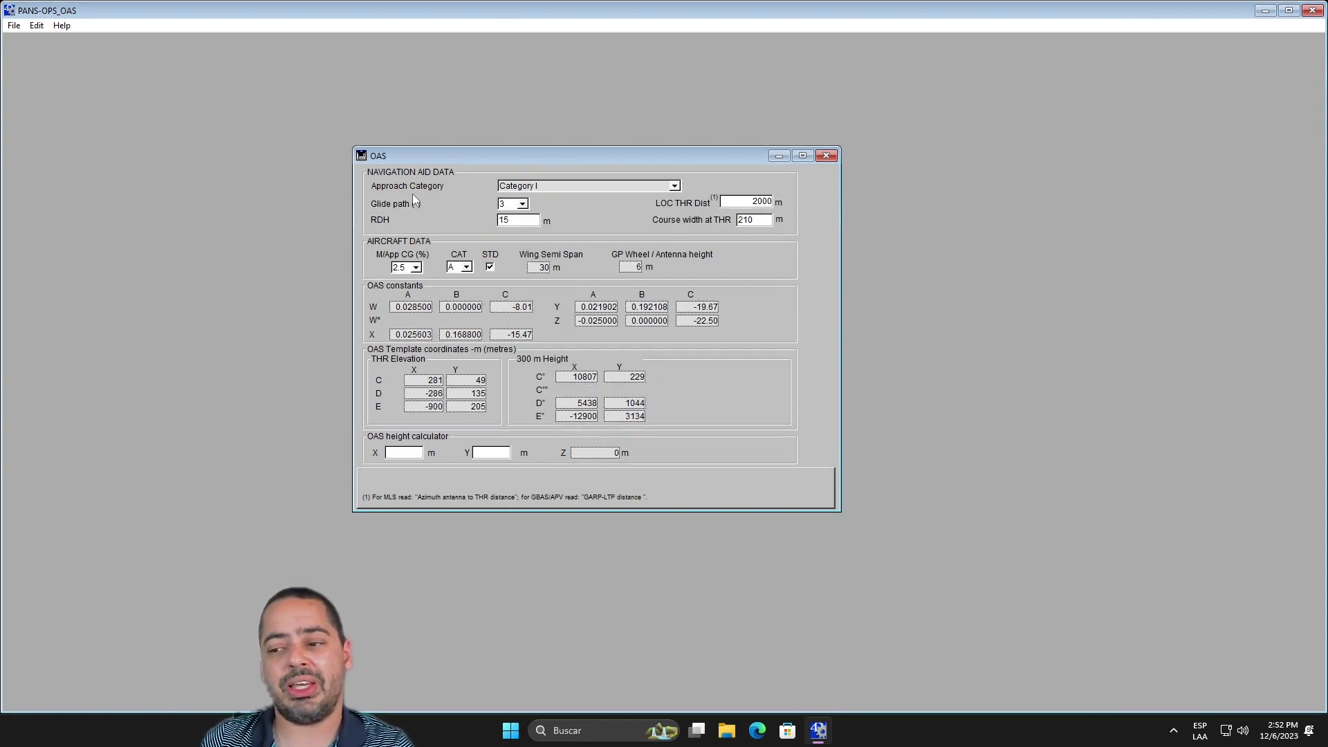